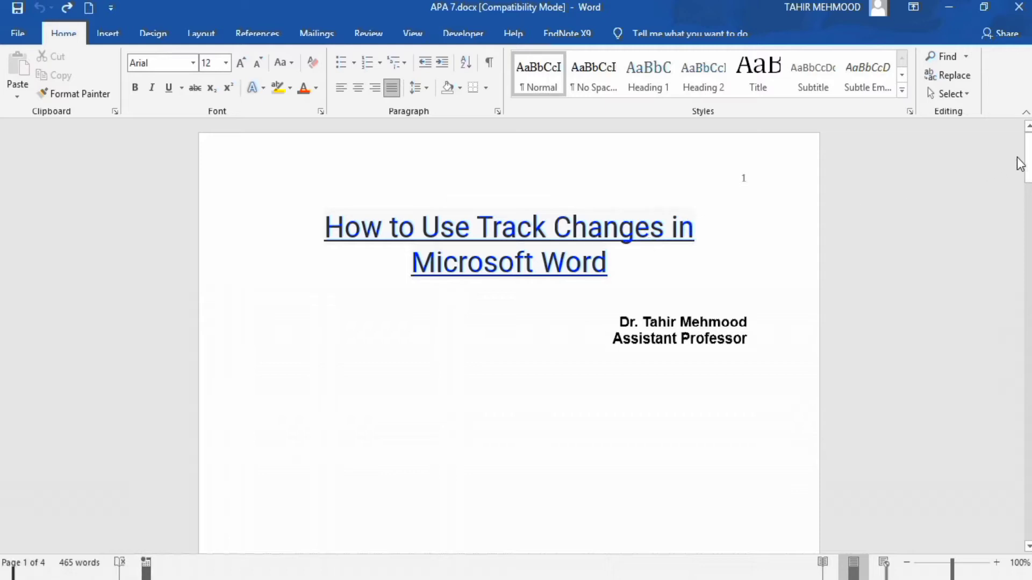
# Scroll down to page 2 so the abstract title is visible
pyautogui.moveTo(1027, 159); pyautogui.dragTo(1028, 269)
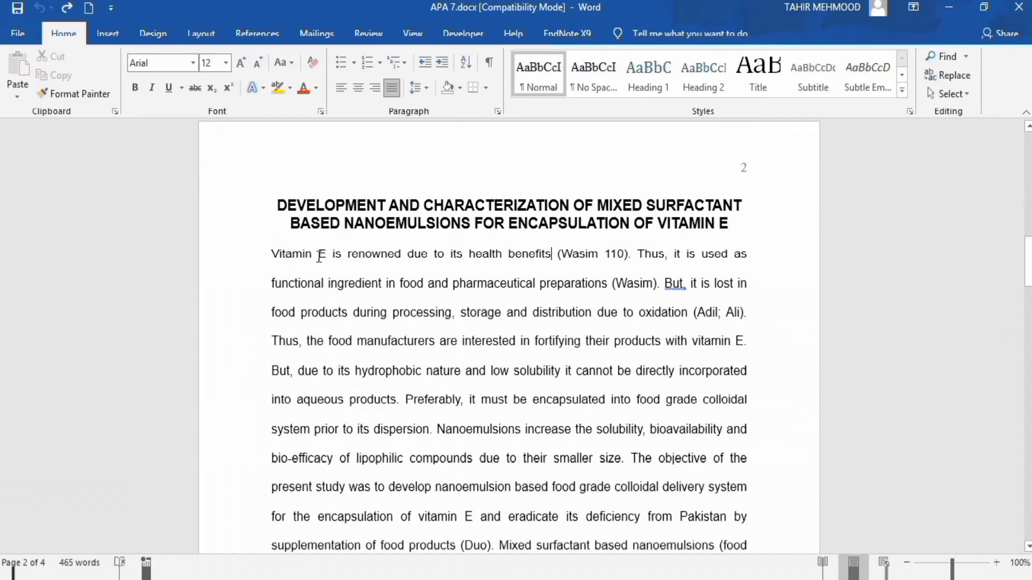
# Switch on Track Changes from the Review ribbon for APA 7.docx
pyautogui.click(368, 35)
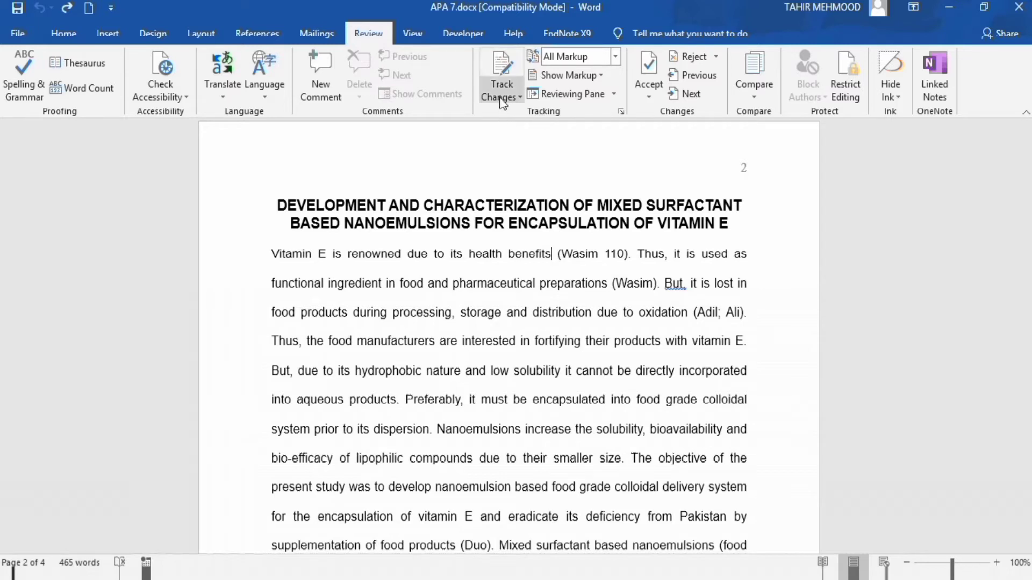
pyautogui.click(497, 64)
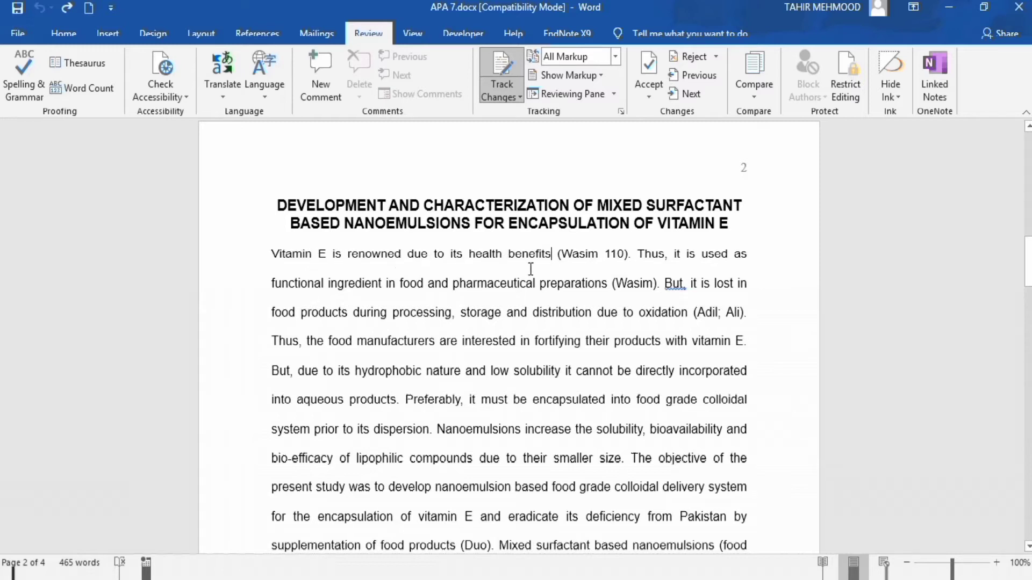
# Insert 'such as antioxidant activity' after 'health benefits' as a tracked insertion
pyautogui.write('such ')
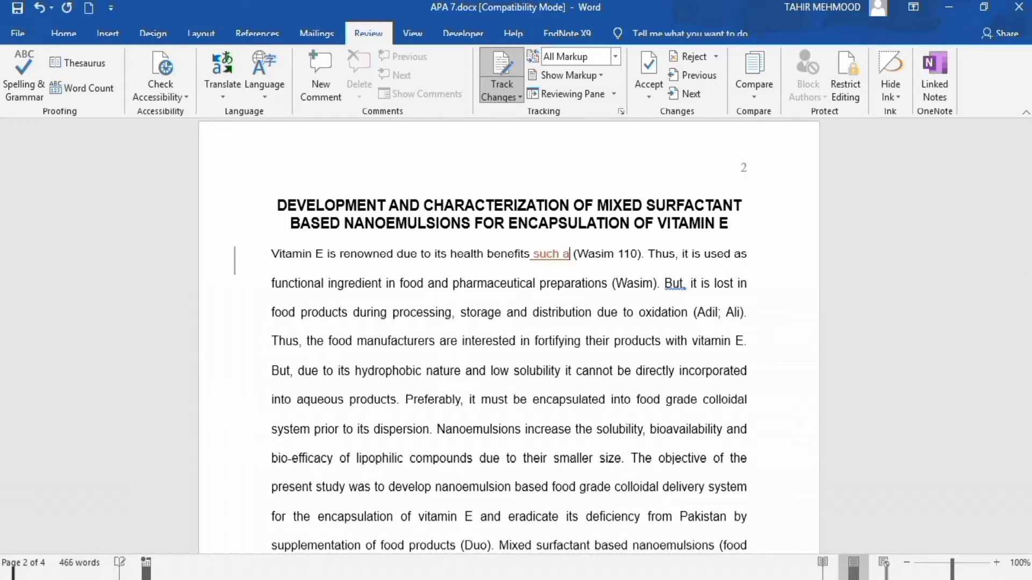
pyautogui.write('as ')
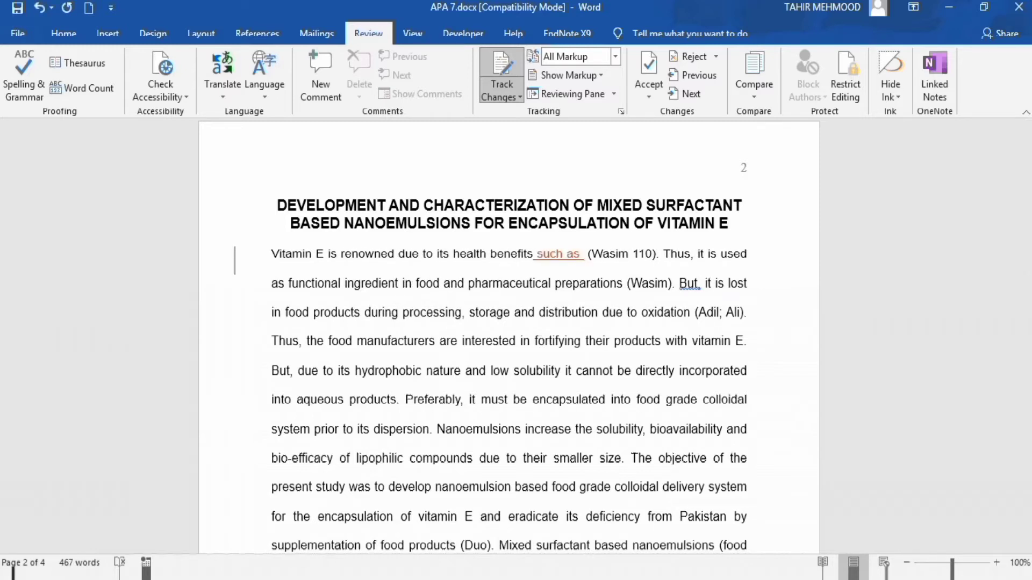
pyautogui.write('ant')
pyautogui.write('ioxida')
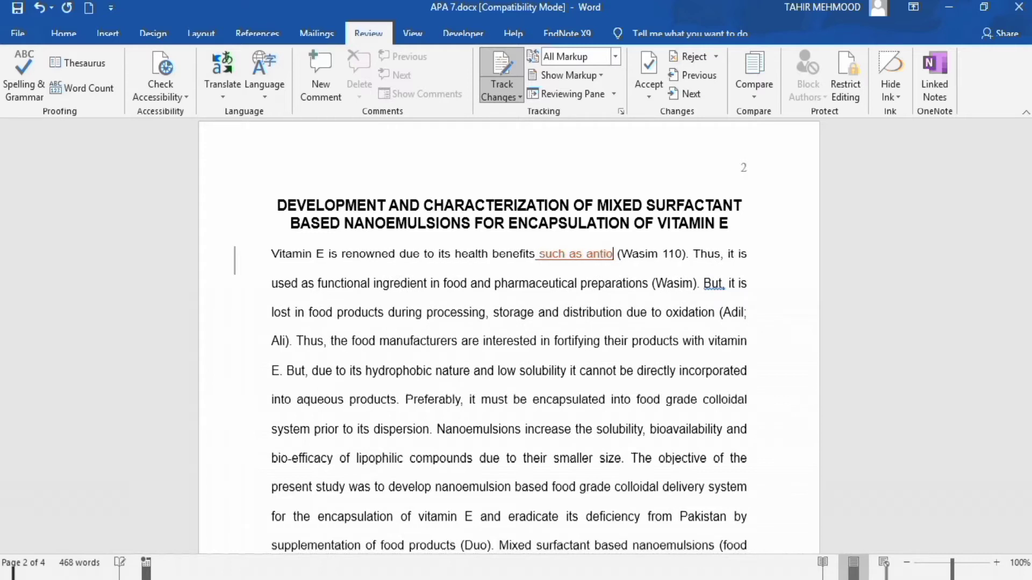
pyautogui.write('nt act')
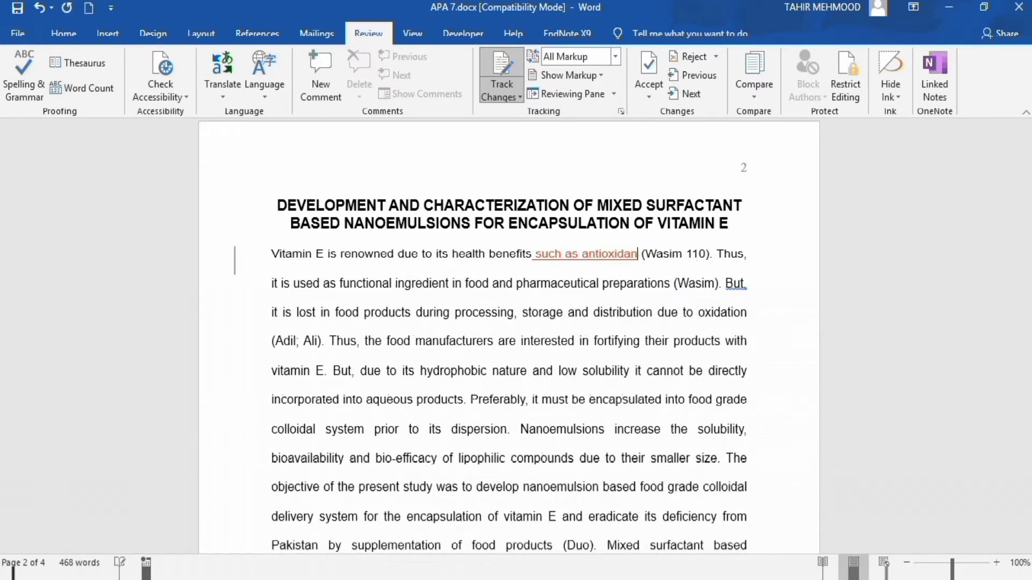
pyautogui.write('ivity')
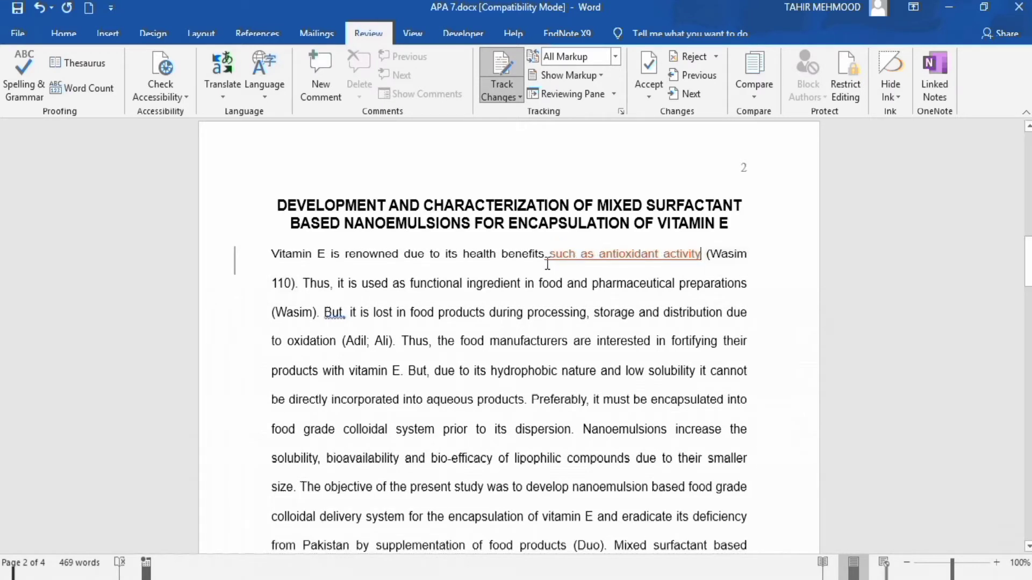
pyautogui.moveTo(550, 256); pyautogui.dragTo(703, 255)
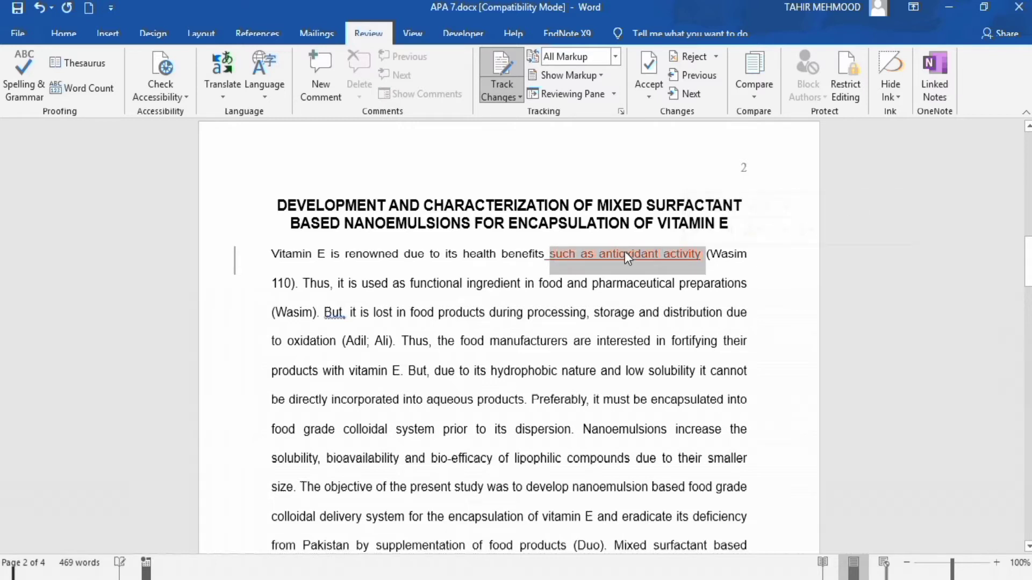
pyautogui.click(623, 292)
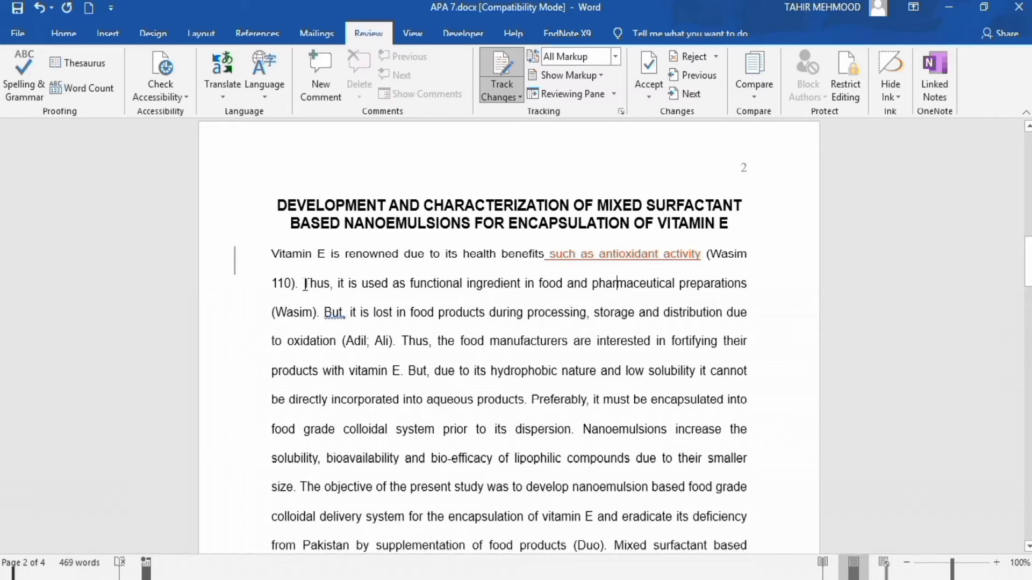
# Italicize the sentence 'Thus, it is used as functional ingredient … (Wasim)'
pyautogui.moveTo(304, 283); pyautogui.dragTo(318, 309)
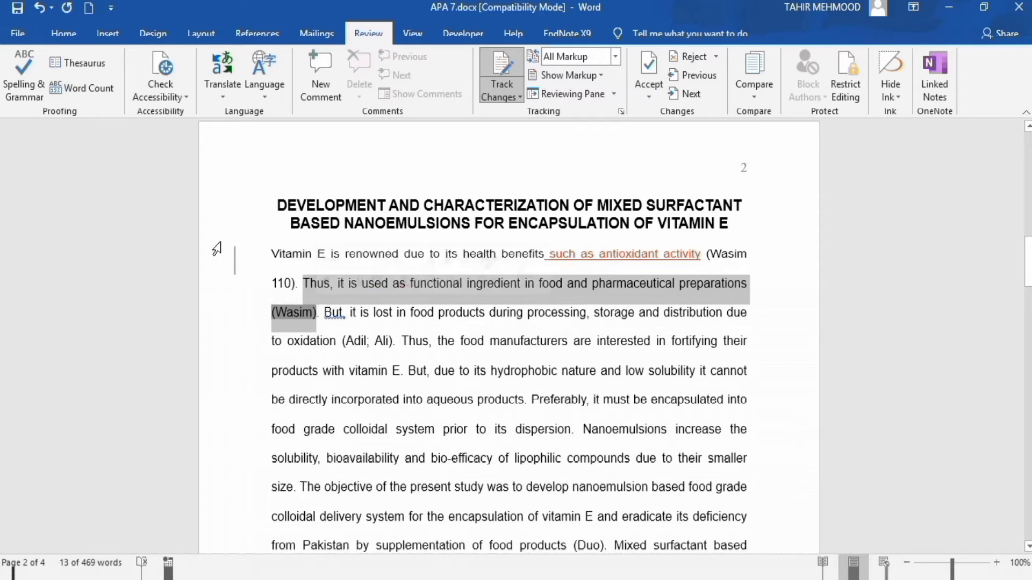
pyautogui.click(63, 33)
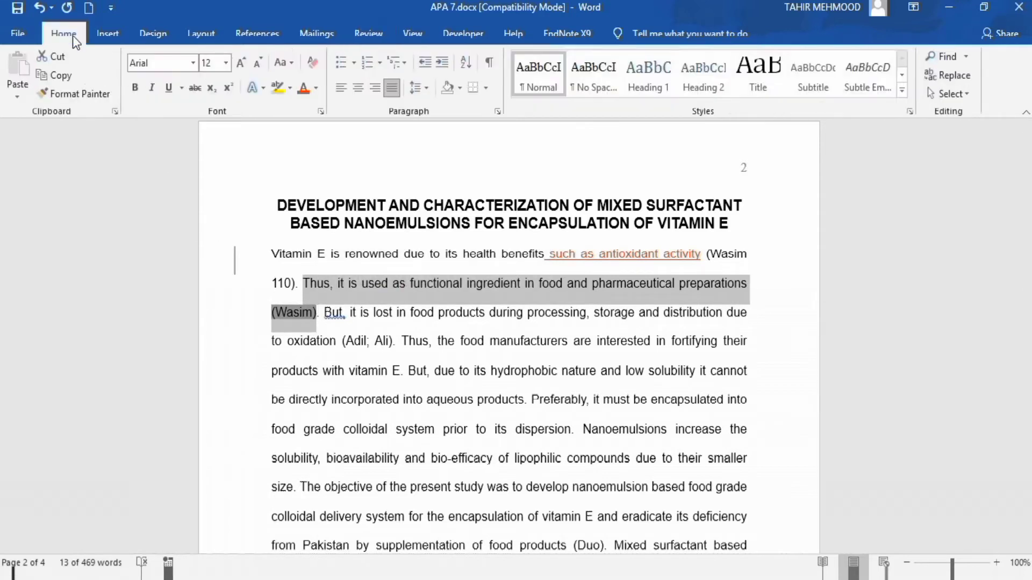
pyautogui.click(153, 88)
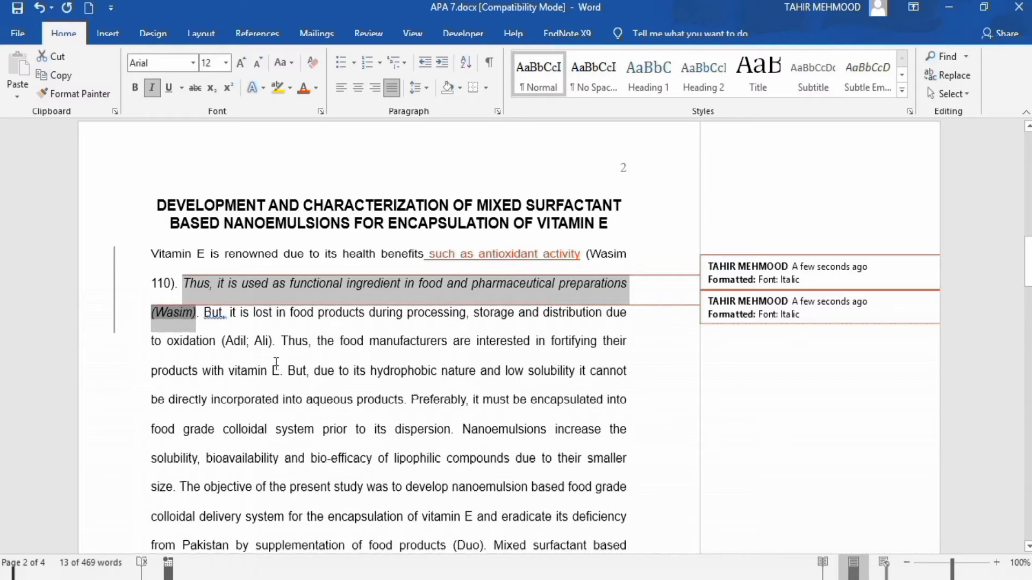
# Delete the sentence 'Thus, the food manufacturers … with vitamin E.' as a tracked deletion
pyautogui.moveTo(282, 341); pyautogui.dragTo(284, 376)
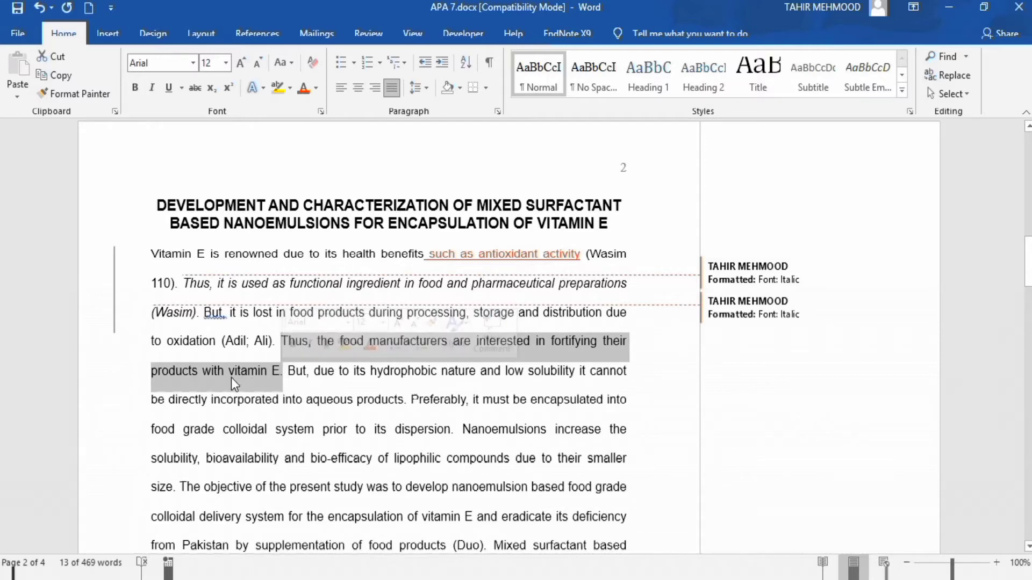
pyautogui.press('Delete')
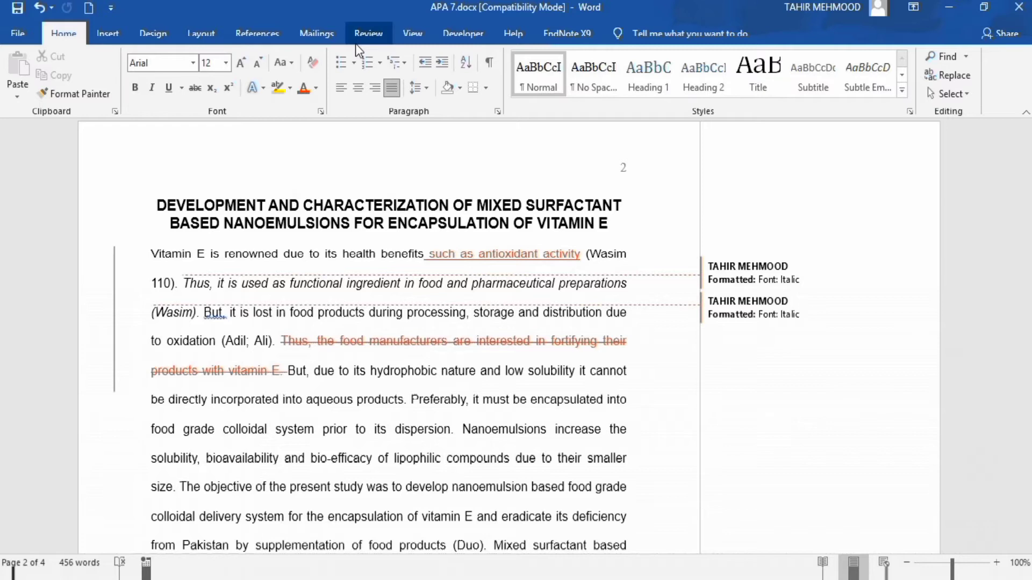
pyautogui.click(369, 34)
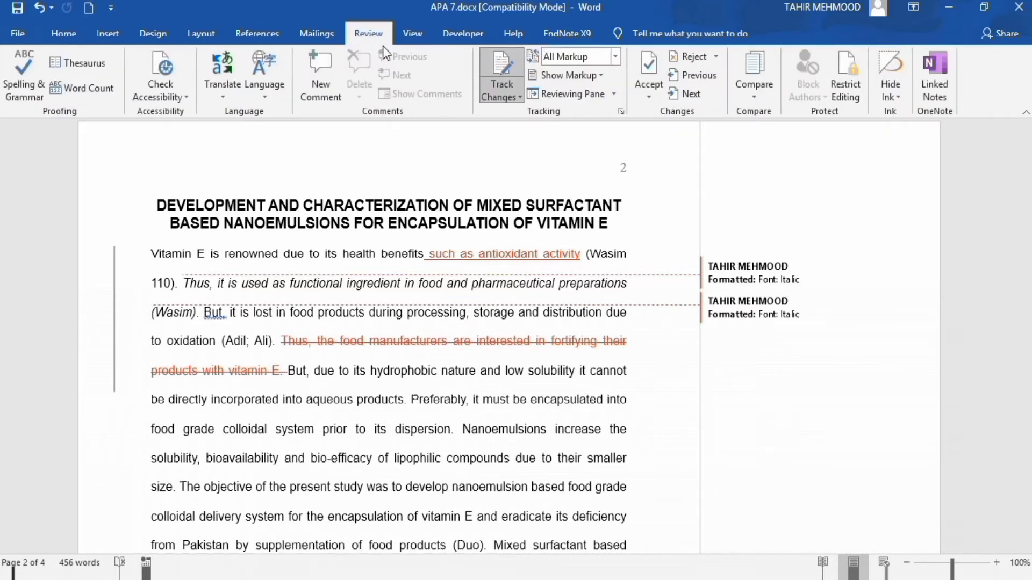
# Turn off Track Changes, then add and delete a bold 'Insert a sentence' before 'Nanoemulsions'
pyautogui.click(501, 63)
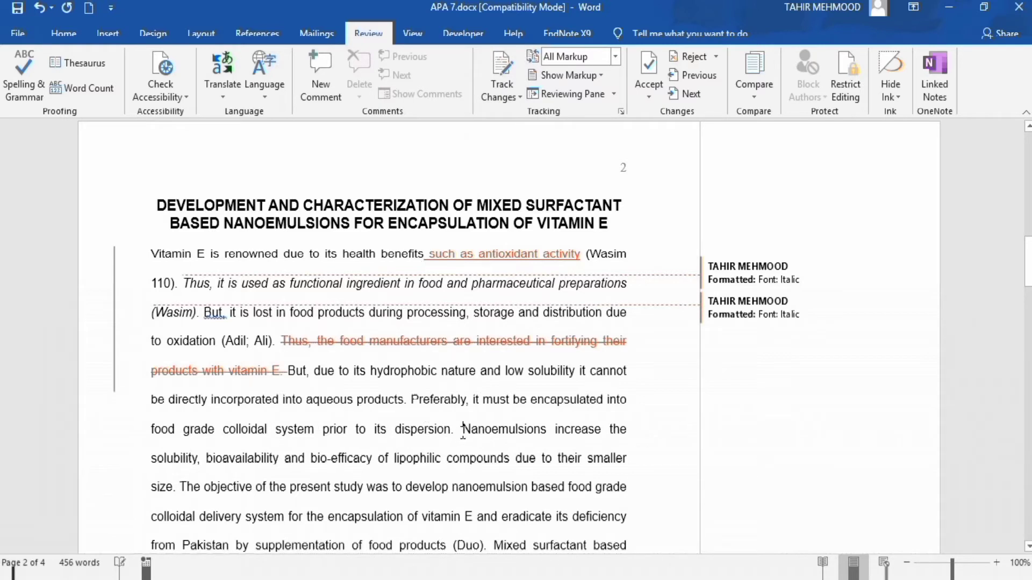
pyautogui.click(463, 430)
pyautogui.hotkey('ctrl', 'b')
pyautogui.write('Inser')
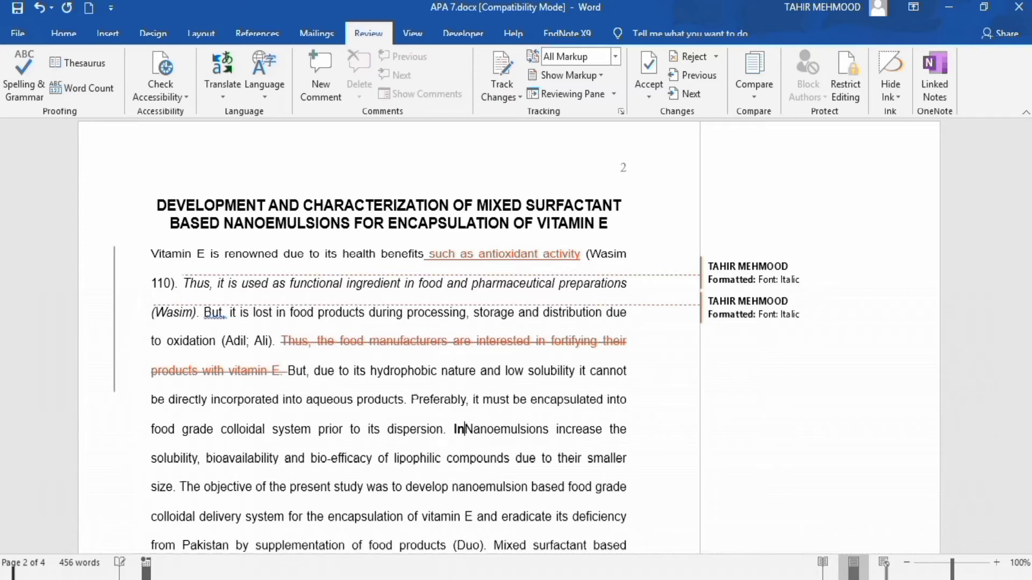
pyautogui.write('t a ')
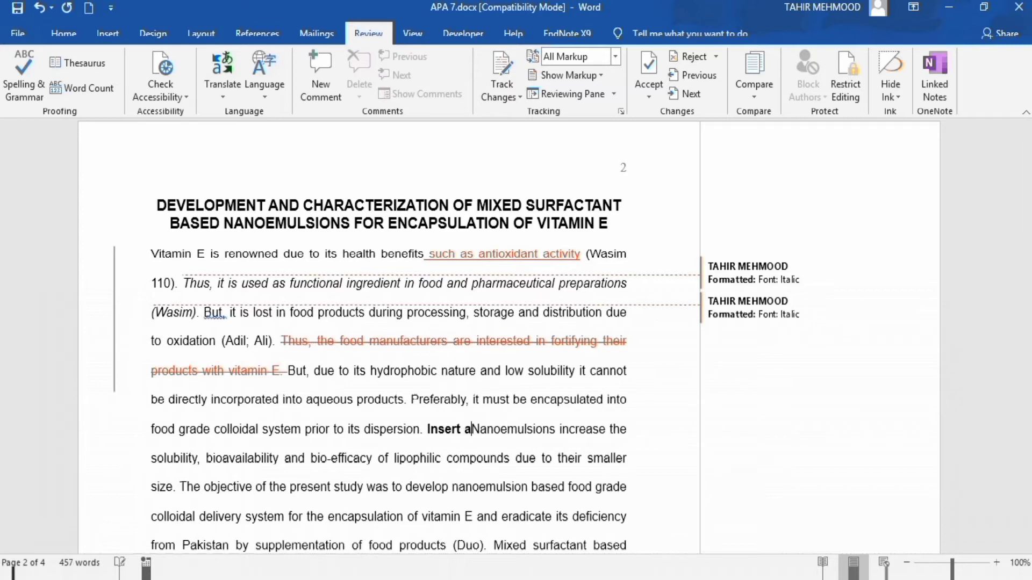
pyautogui.write('se')
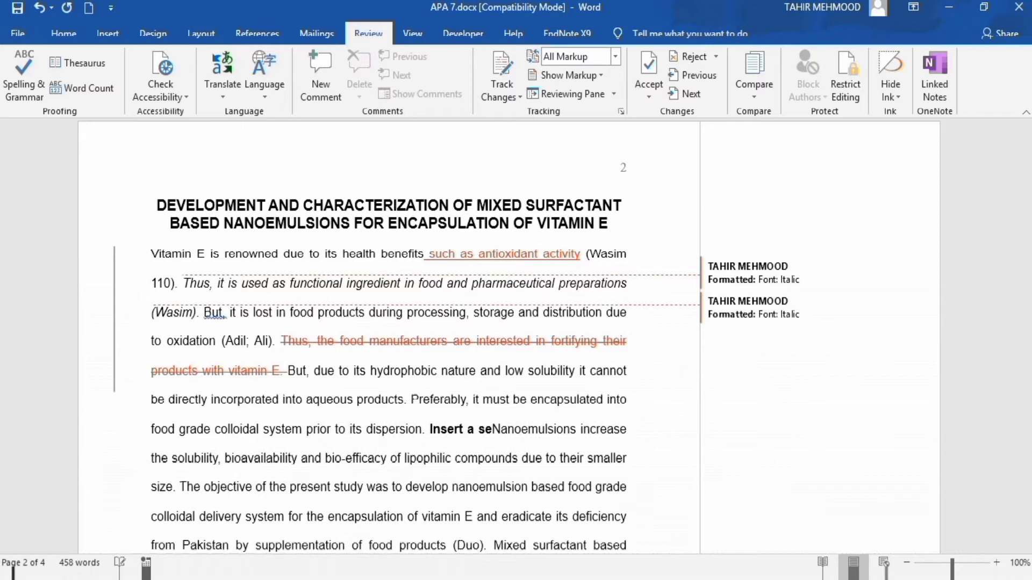
pyautogui.write('ntence')
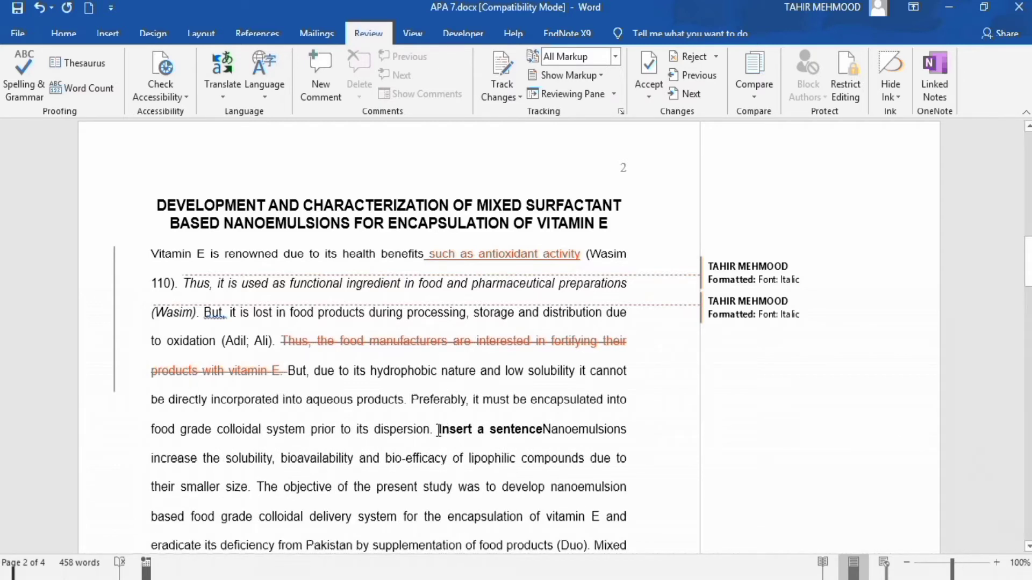
pyautogui.moveTo(440, 430); pyautogui.dragTo(542, 429)
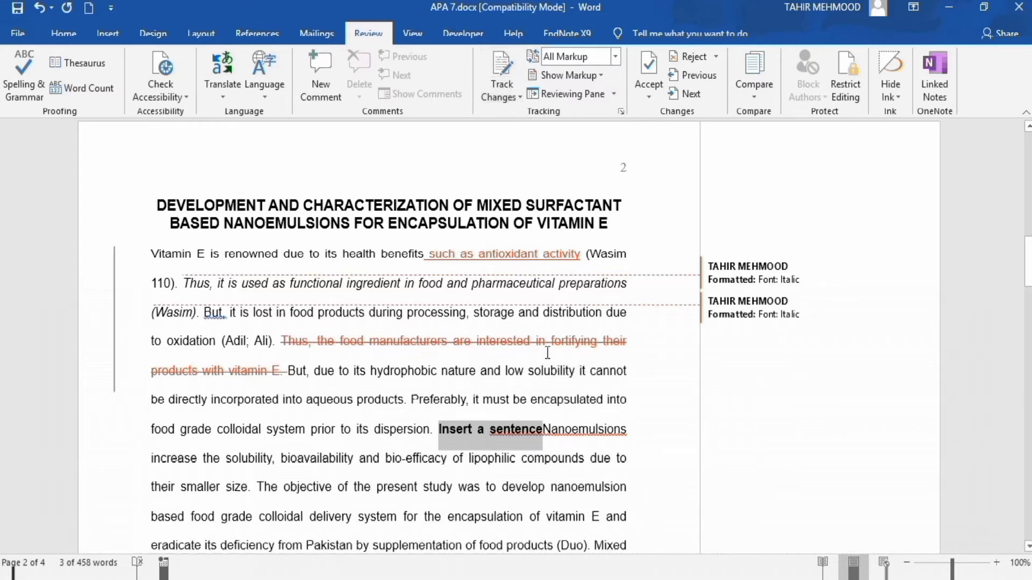
pyautogui.press('Delete')
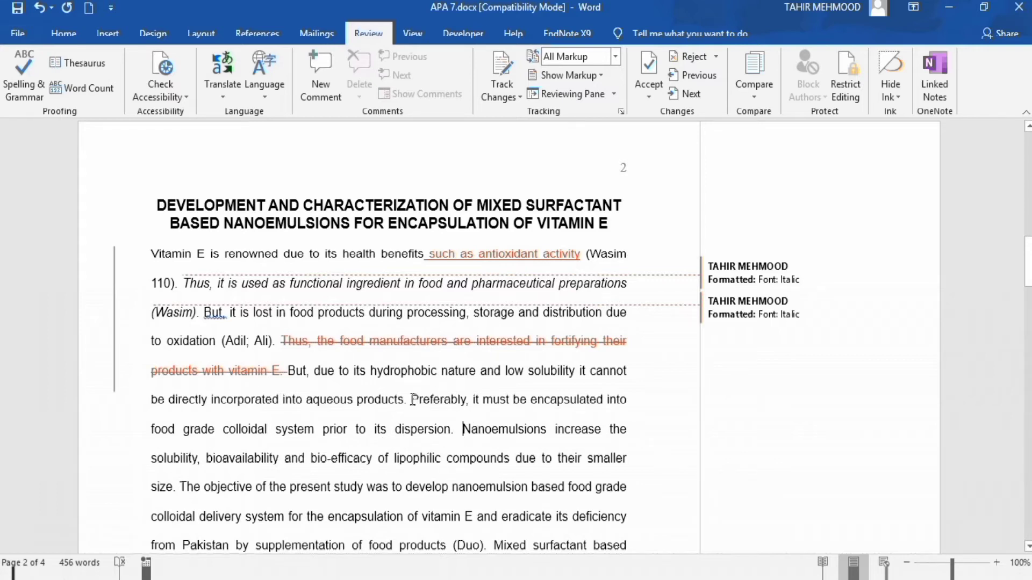
# Comment 'Add more explanation' on the sentence beginning 'Preferably, it must be encapsulated'
pyautogui.moveTo(411, 400); pyautogui.dragTo(462, 433)
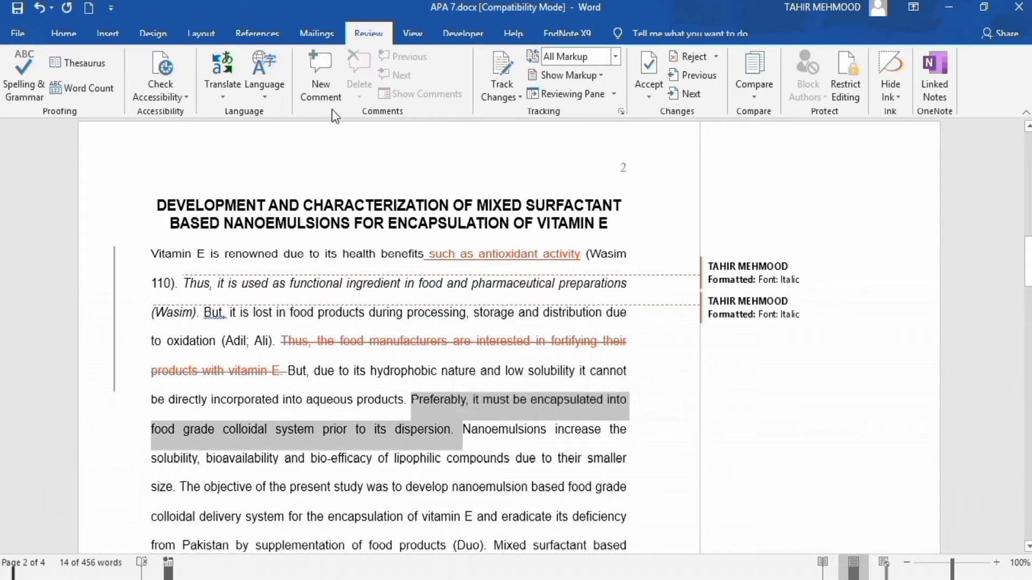
pyautogui.click(318, 70)
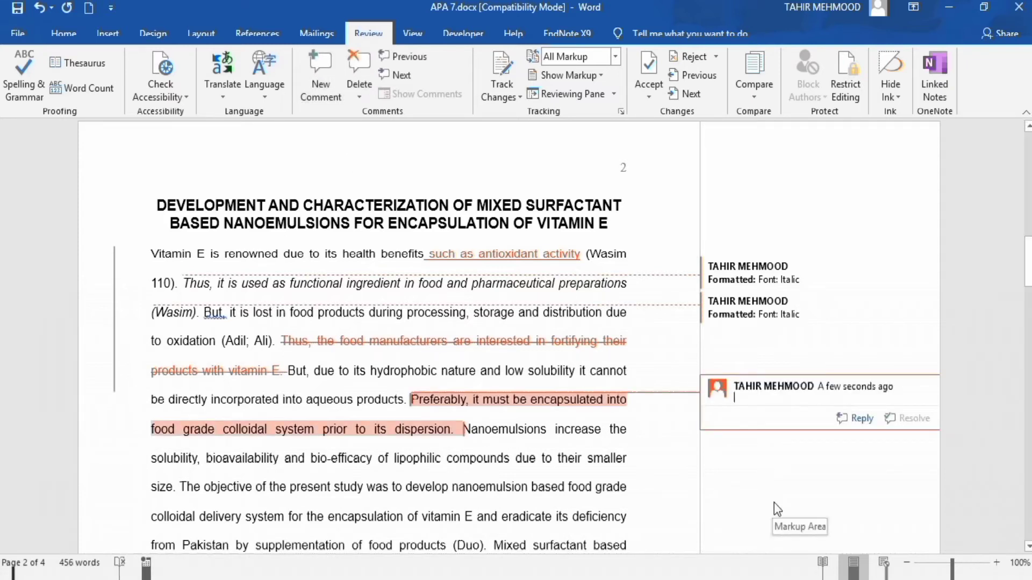
pyautogui.write('Add')
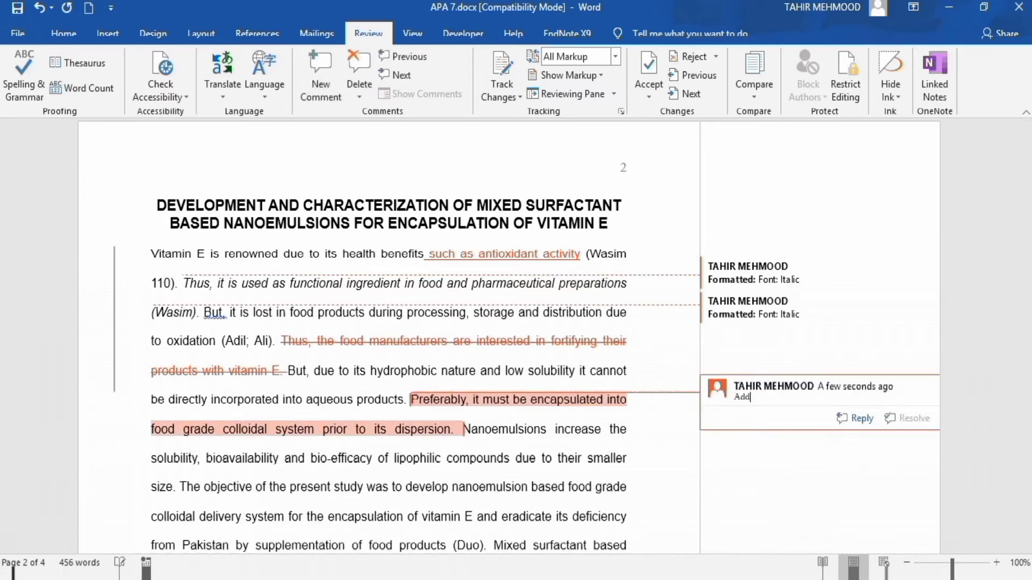
pyautogui.write(' more explanation')
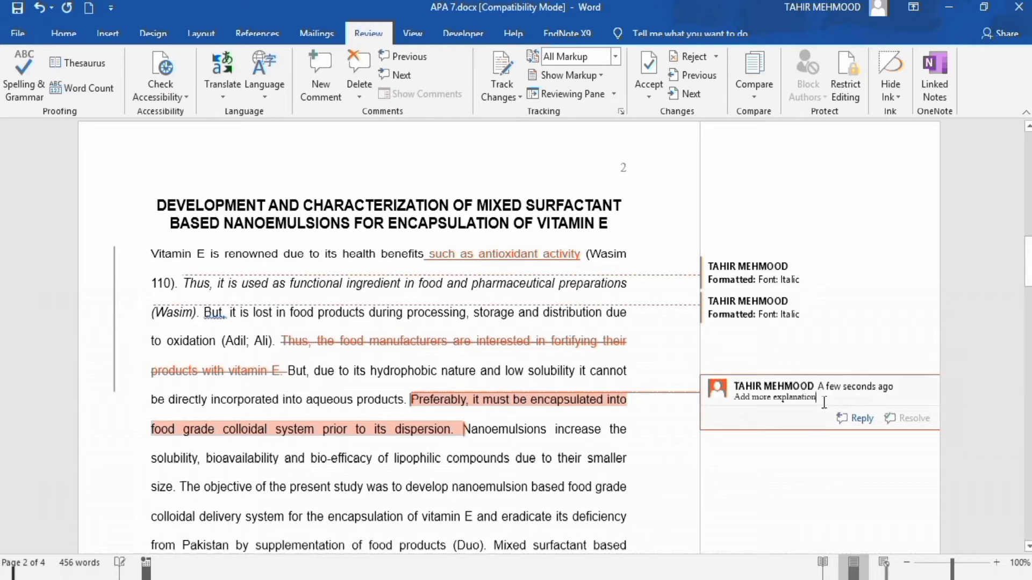
pyautogui.press('Escape')
# Reply 'explanation added' to the 'Add more explanation' comment
pyautogui.click(860, 417)
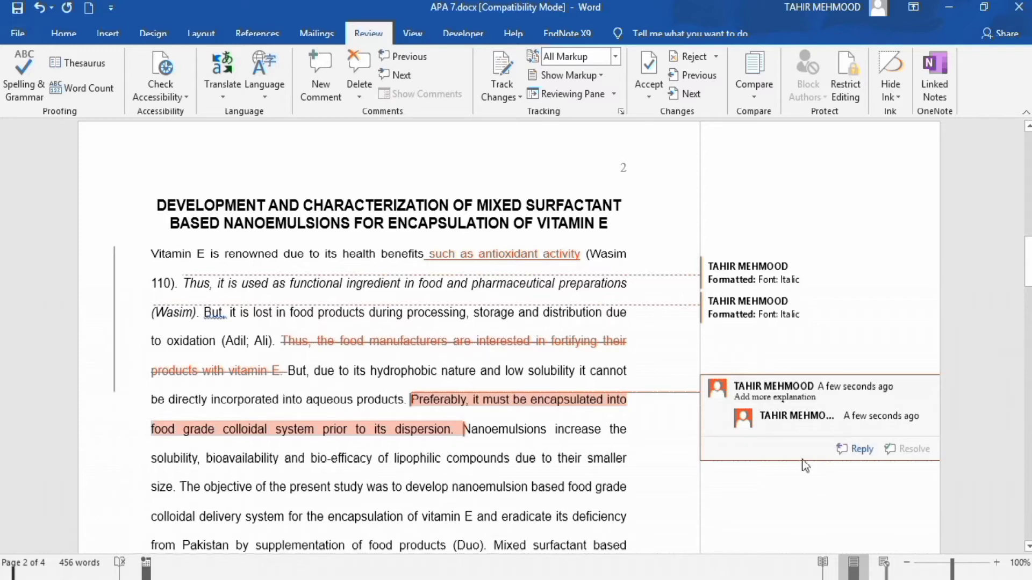
pyautogui.write('expla')
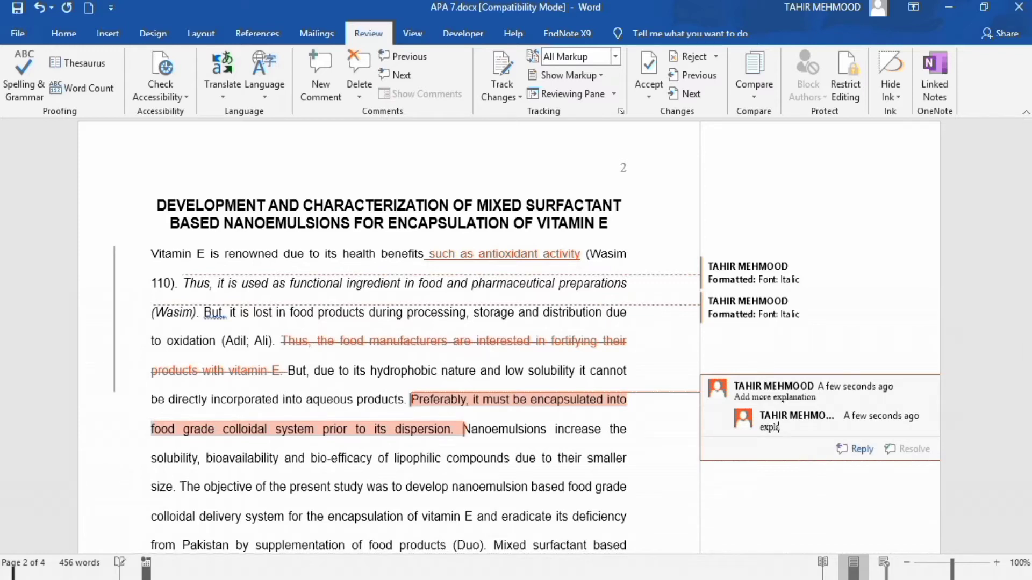
pyautogui.write('nation added')
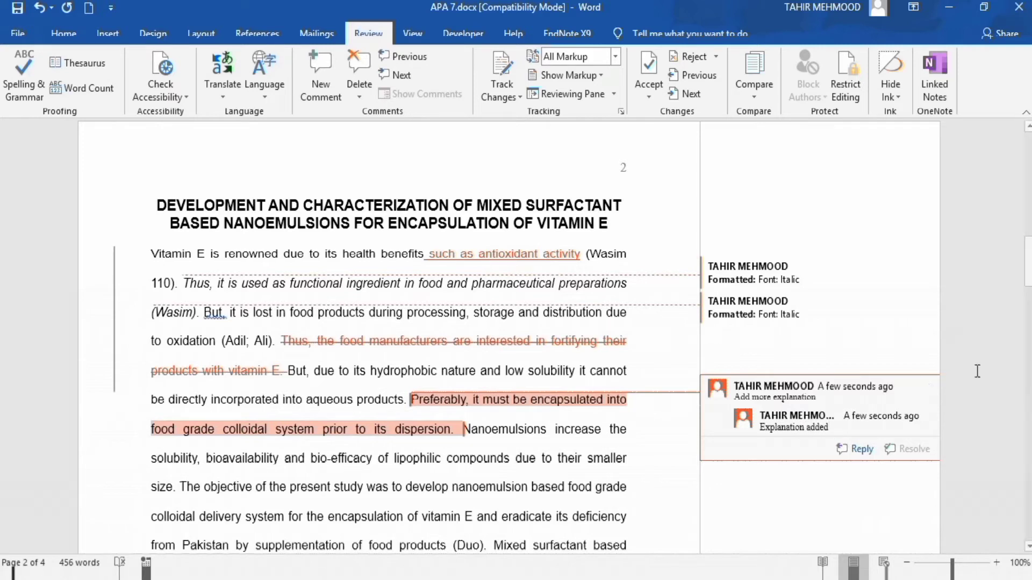
pyautogui.moveTo(1027, 269); pyautogui.dragTo(1027, 278)
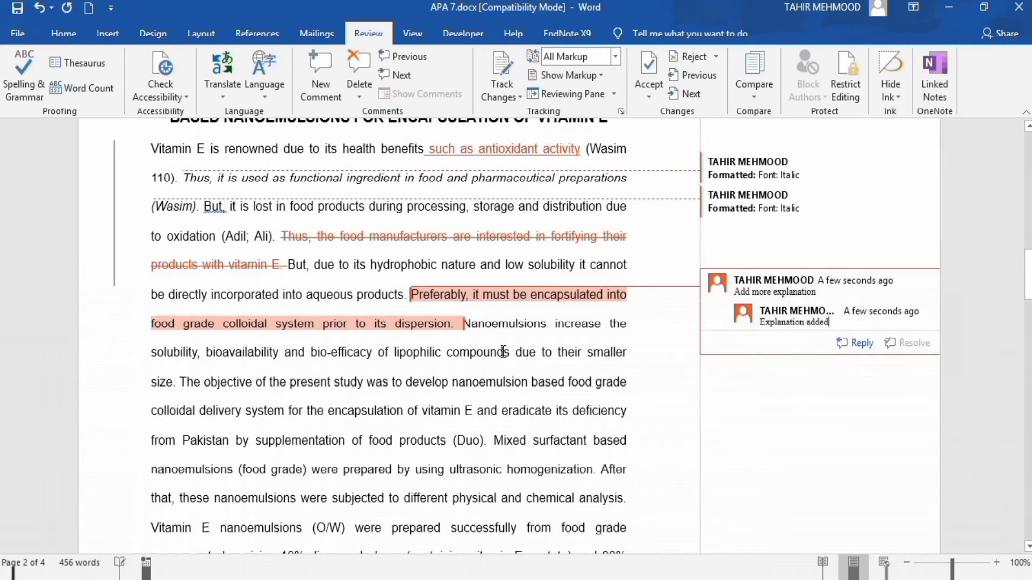
pyautogui.click(180, 382)
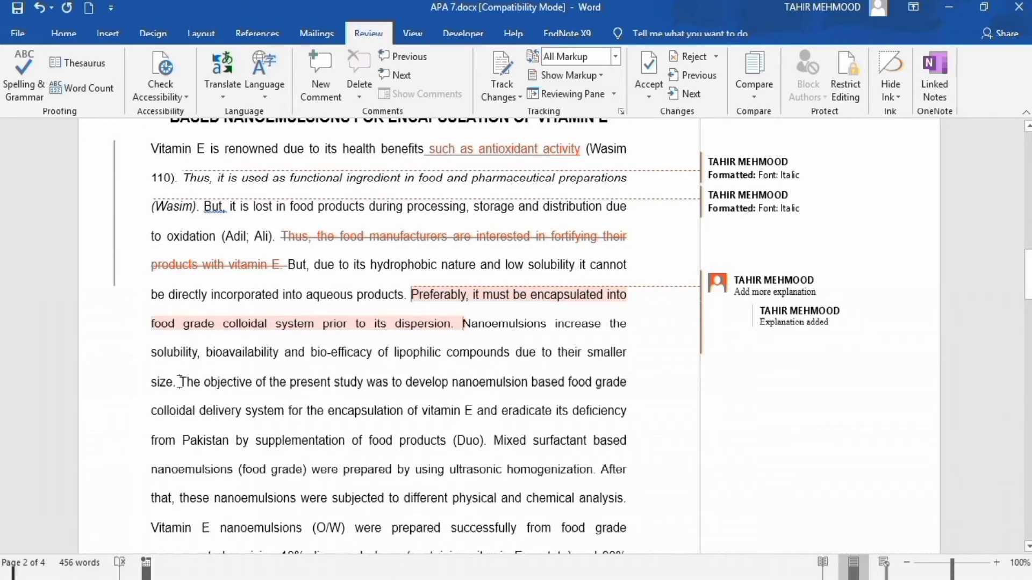
# Add the comment 'Re-write this sentence' to 'The' opening the objective sentence
pyautogui.rightClick(180, 382)
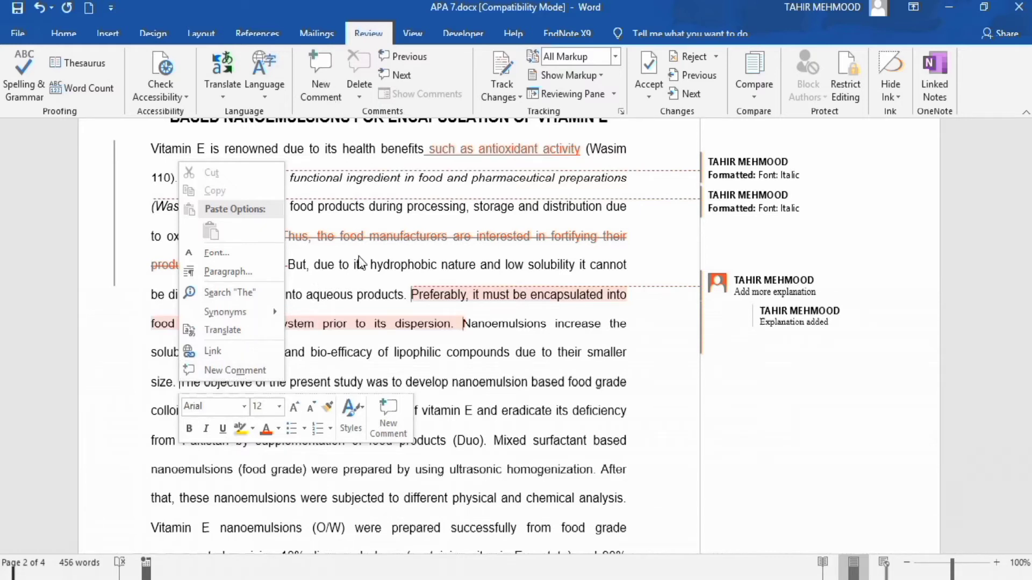
pyautogui.click(237, 370)
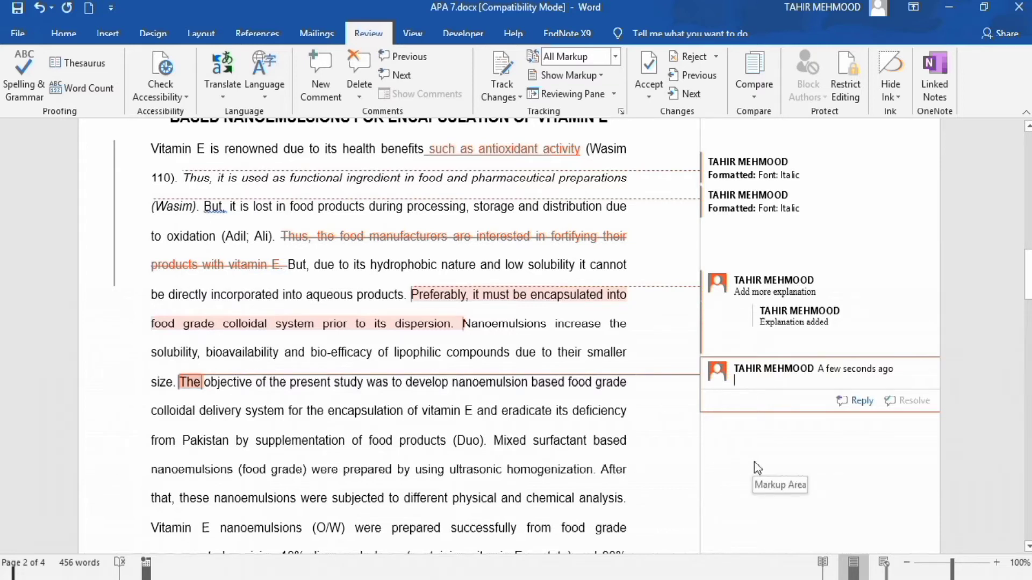
pyautogui.write('Re')
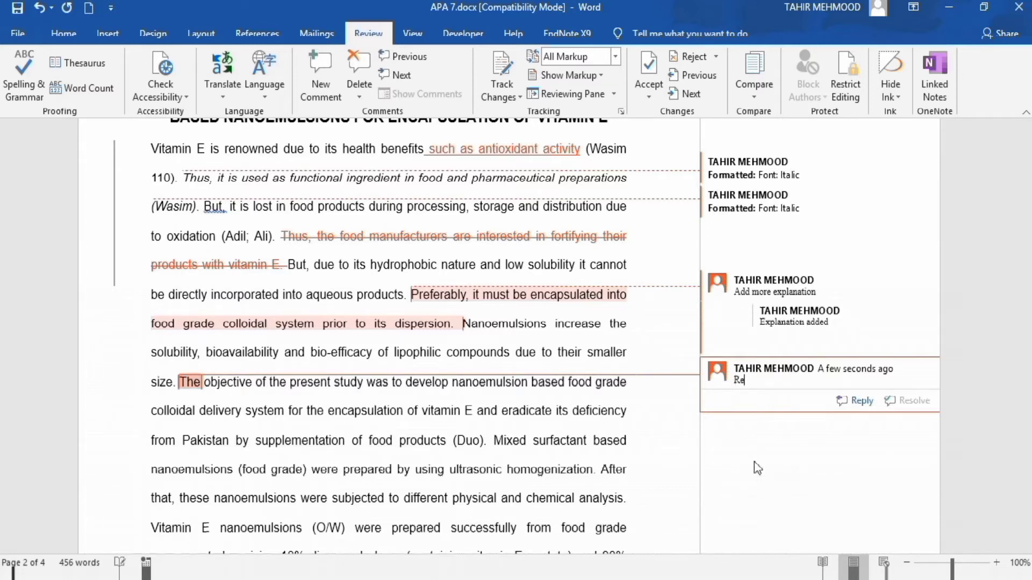
pyautogui.write('-write this sentence')
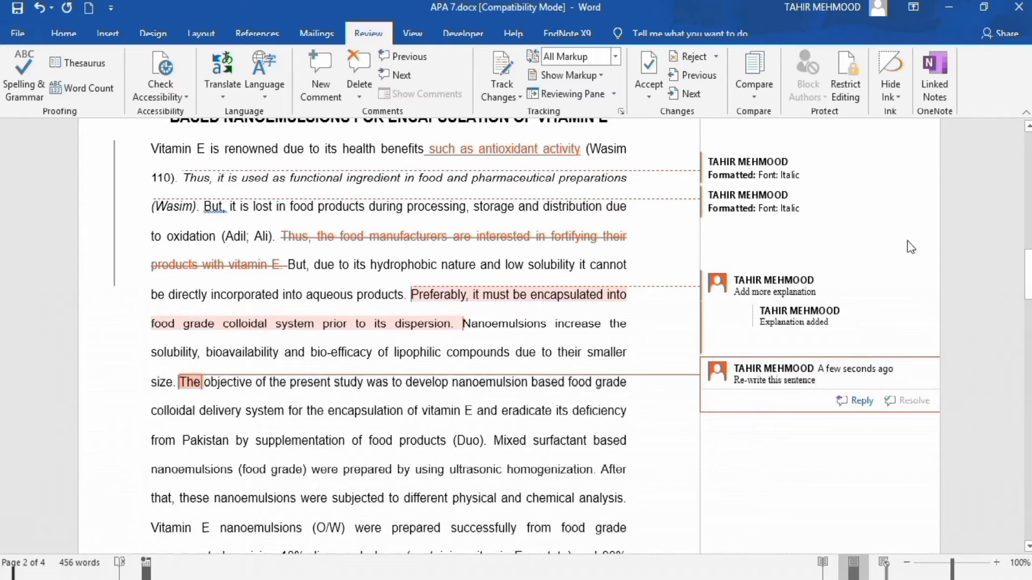
pyautogui.click(622, 150)
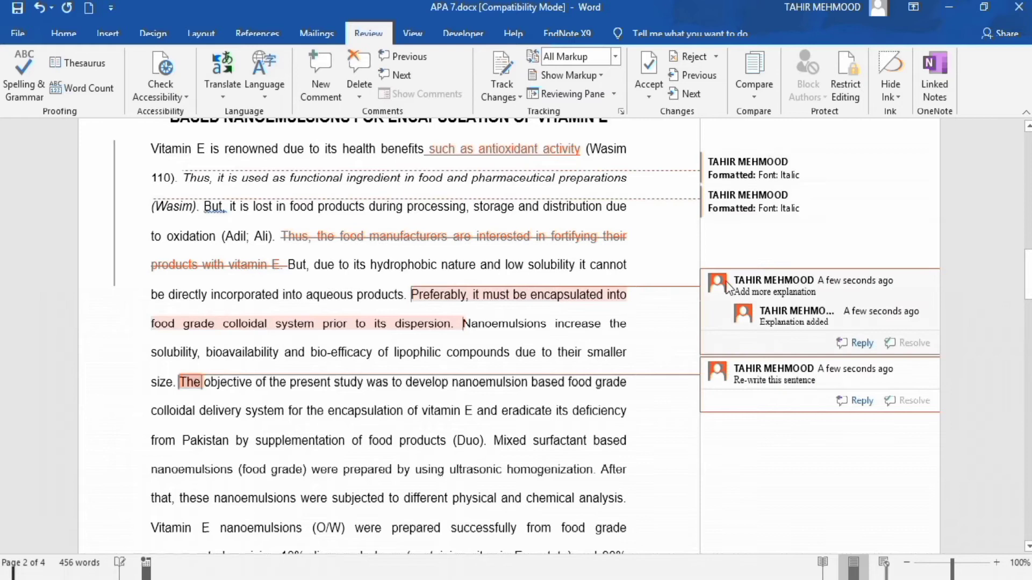
pyautogui.moveTo(751, 219)
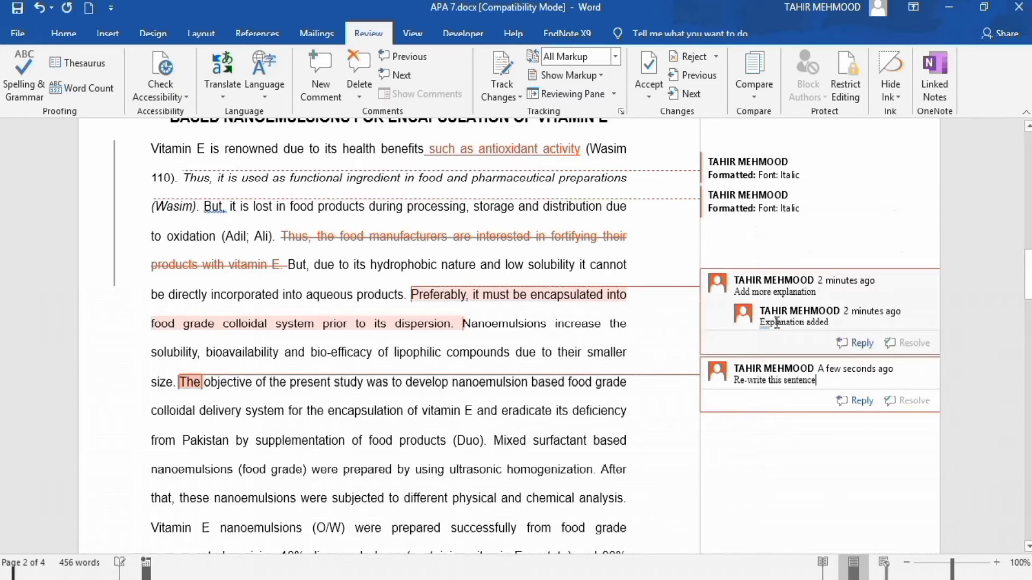
pyautogui.click(618, 56)
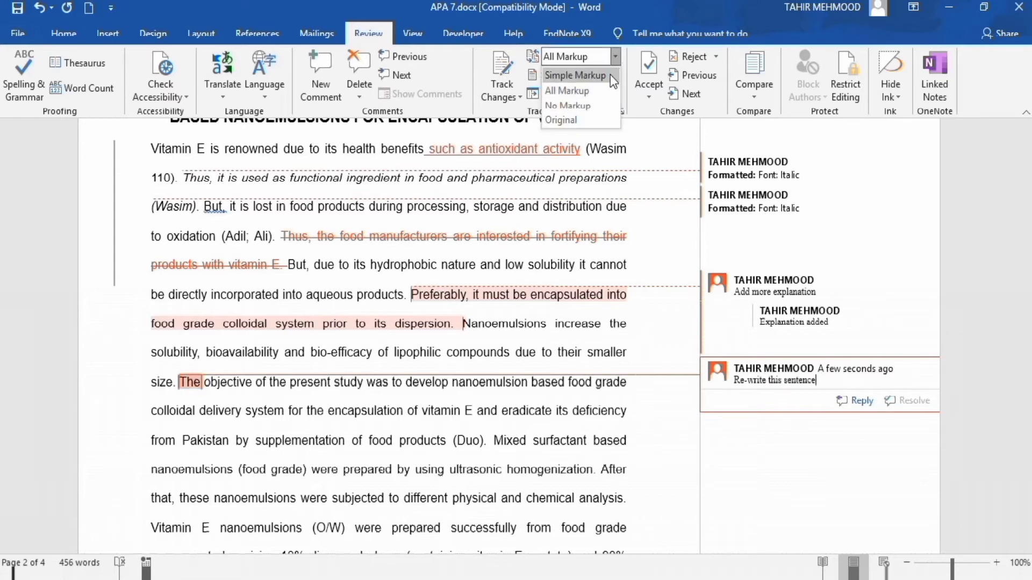
pyautogui.click(611, 74)
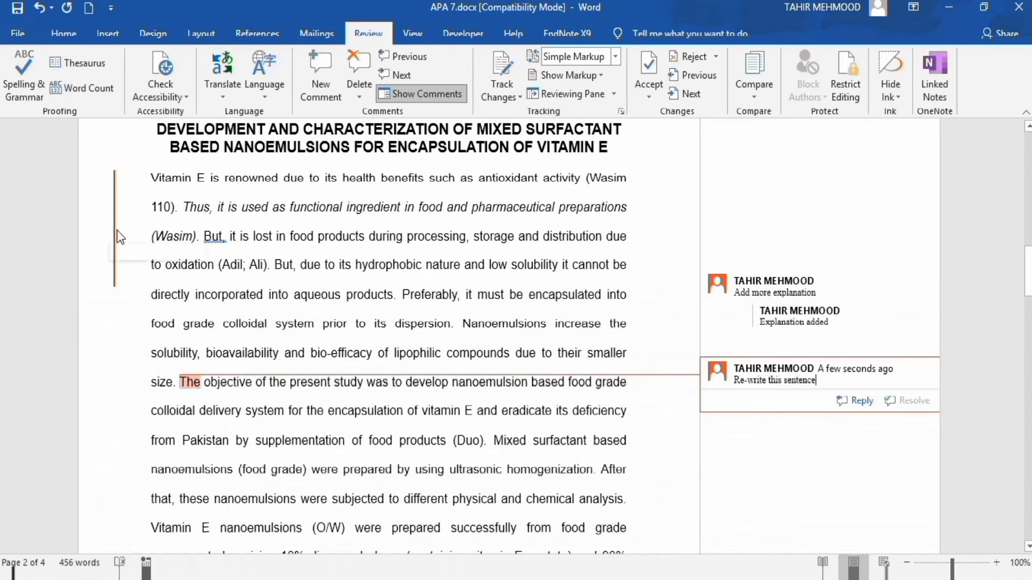
pyautogui.click(113, 235)
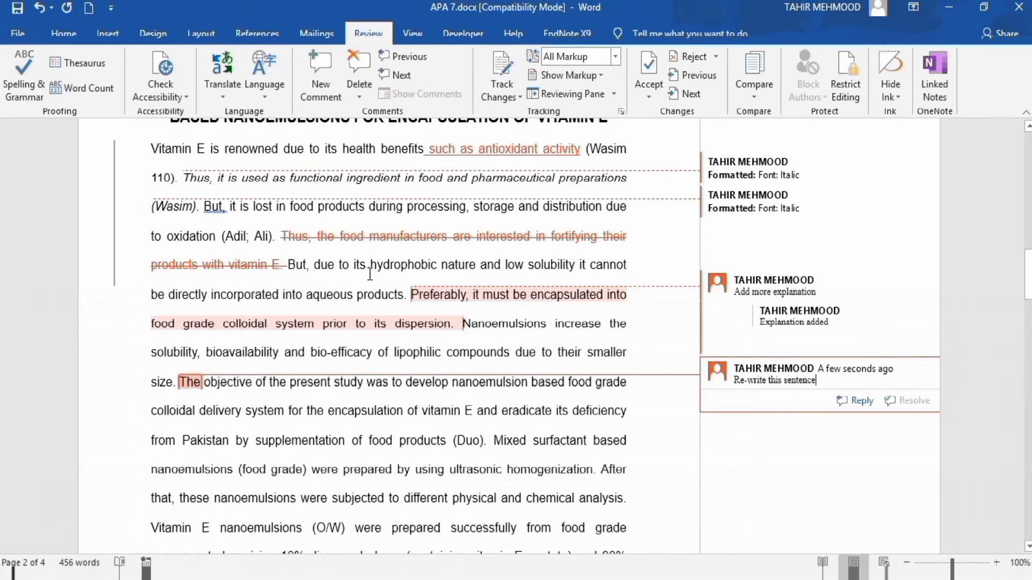
pyautogui.click(116, 183)
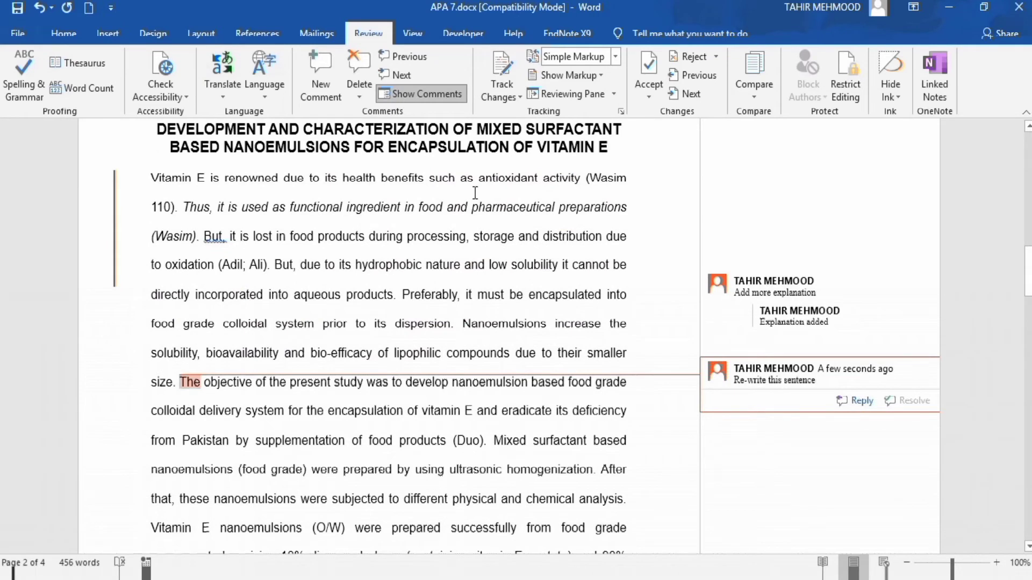
pyautogui.click(616, 56)
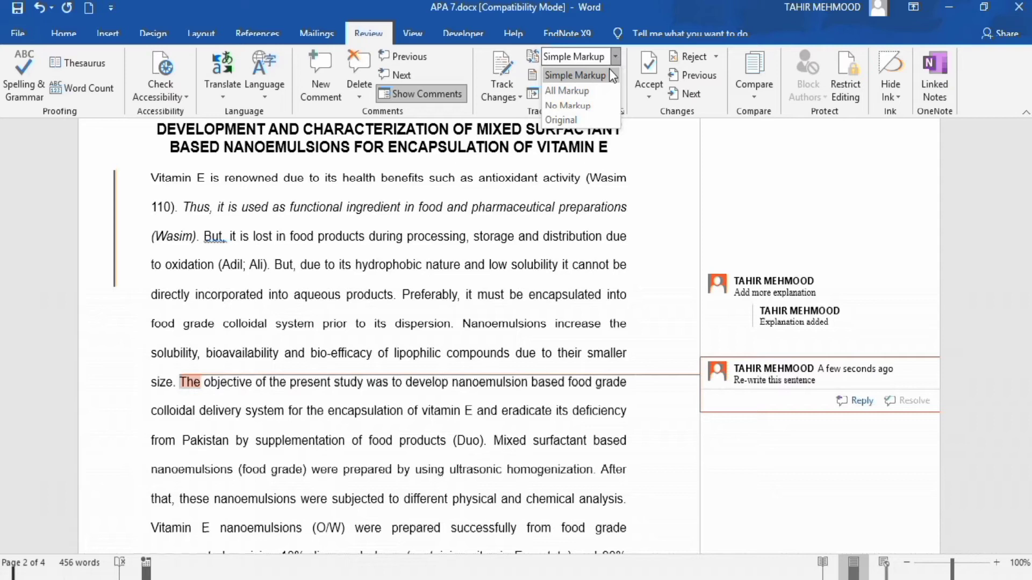
pyautogui.click(588, 110)
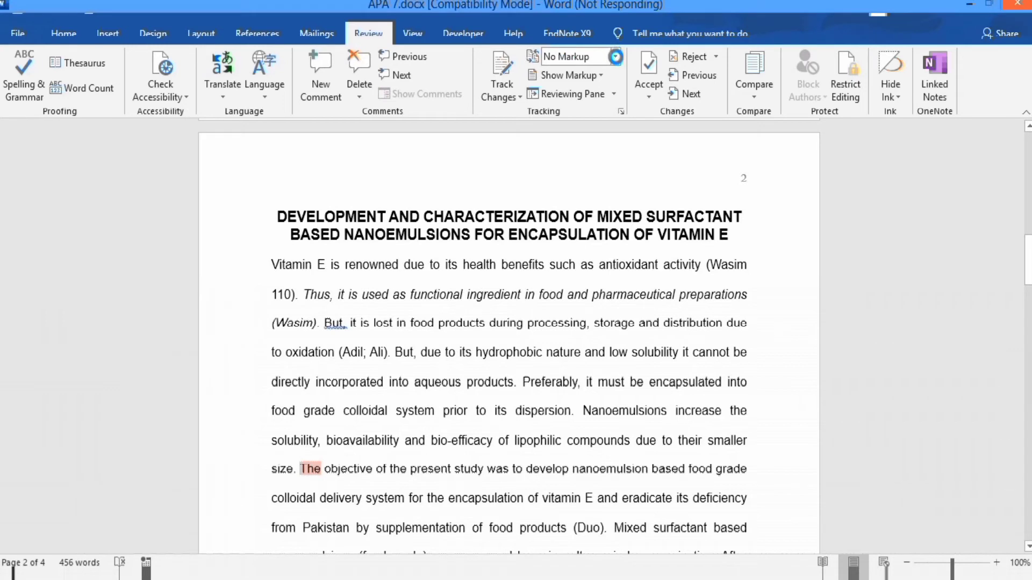
pyautogui.click(616, 57)
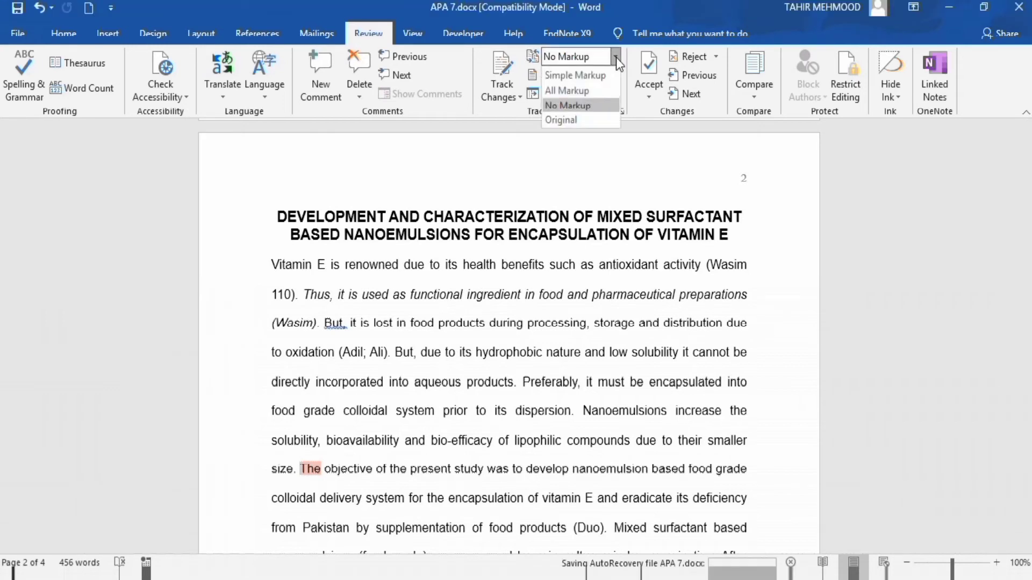
pyautogui.click(572, 120)
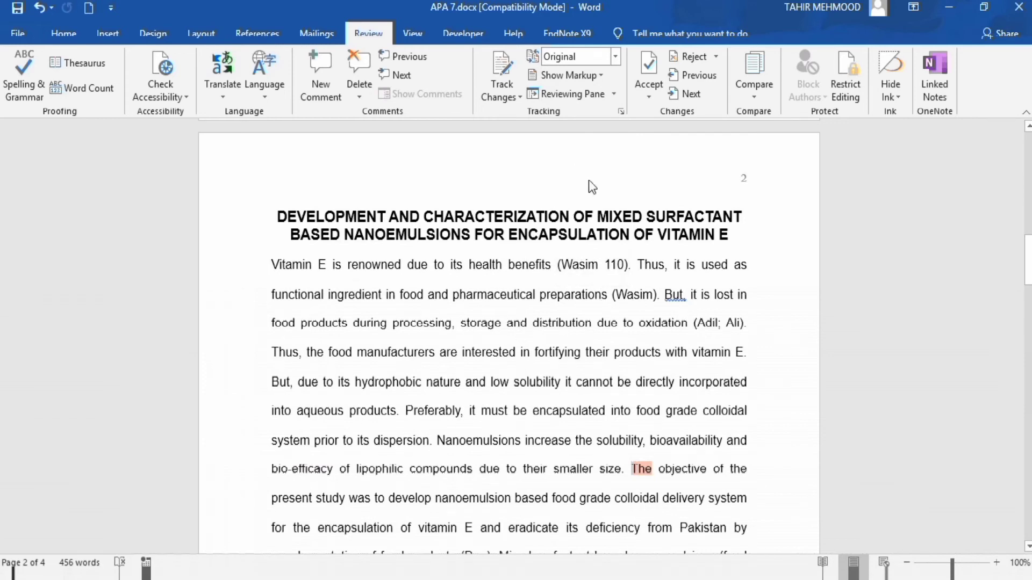
pyautogui.click(615, 59)
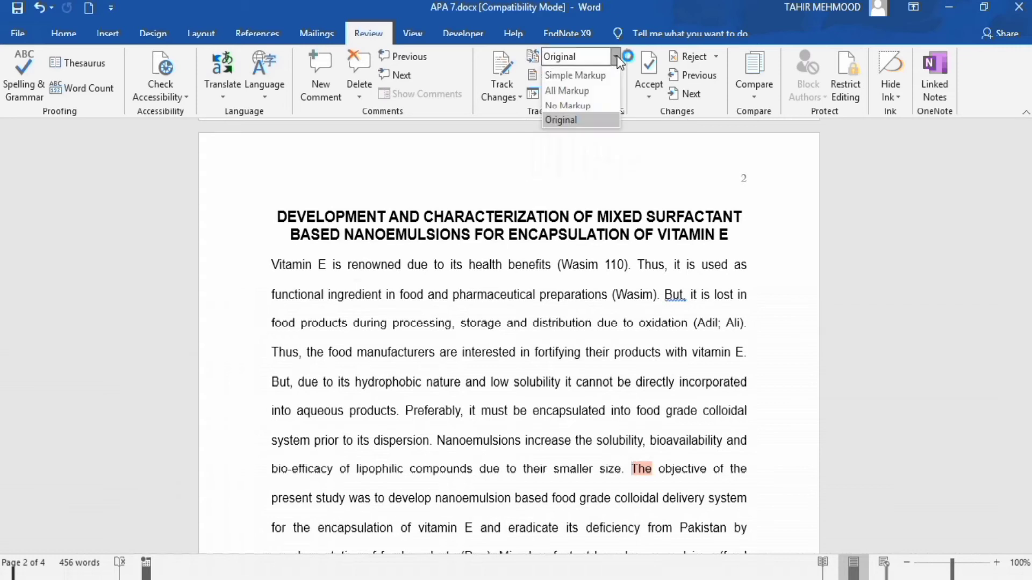
pyautogui.click(597, 91)
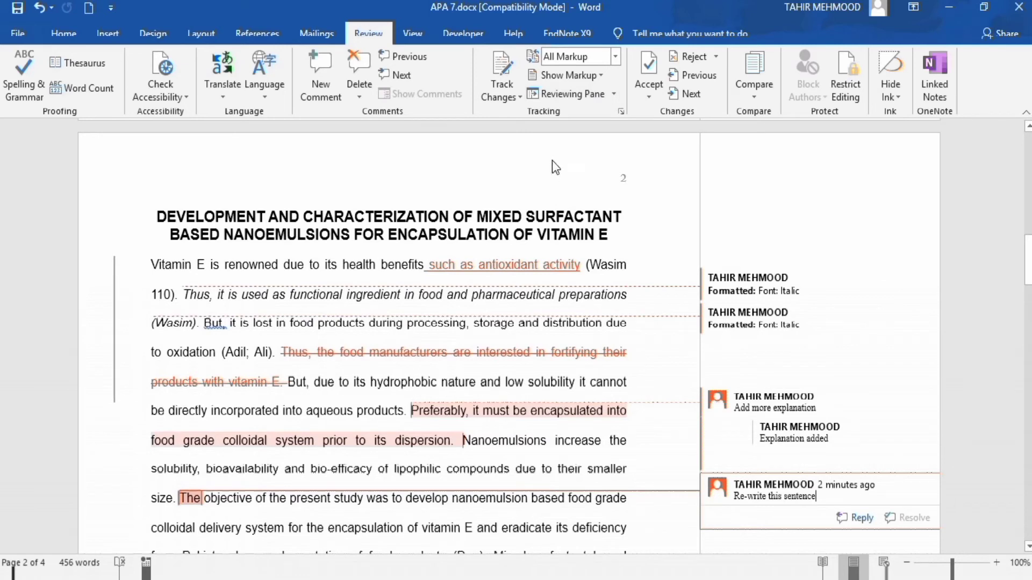
pyautogui.click(568, 95)
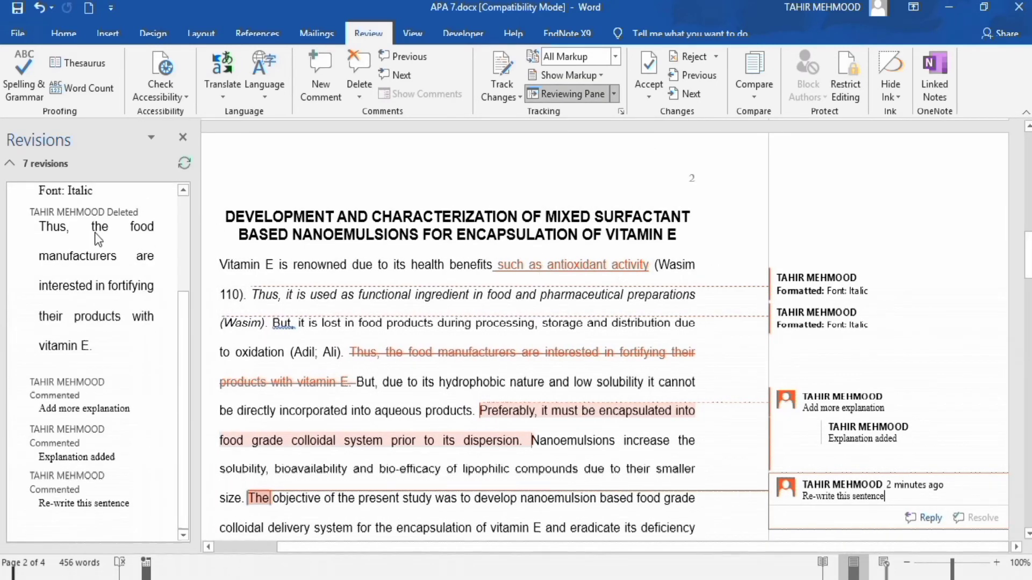
pyautogui.moveTo(187, 319); pyautogui.dragTo(189, 209)
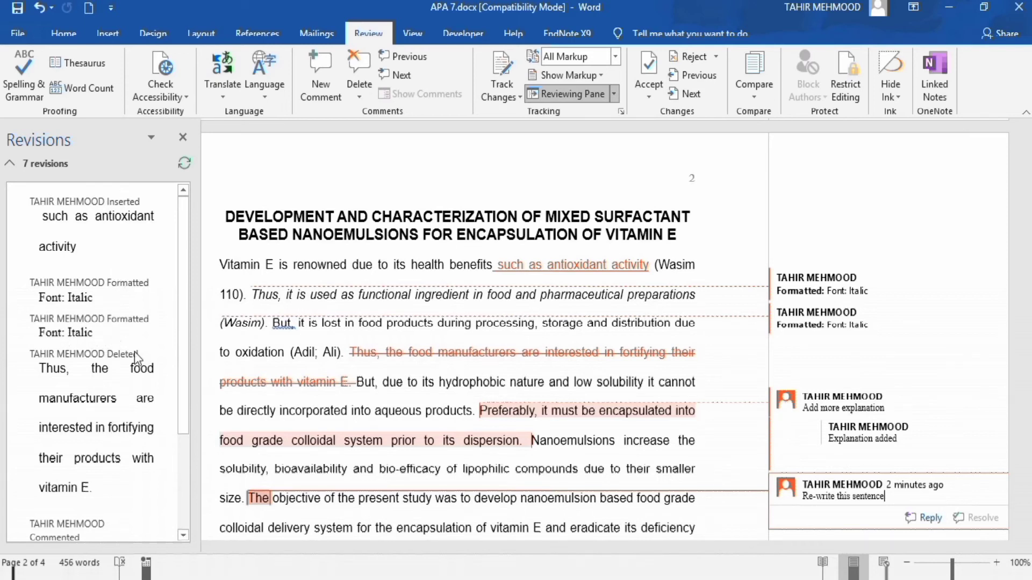
pyautogui.click(183, 137)
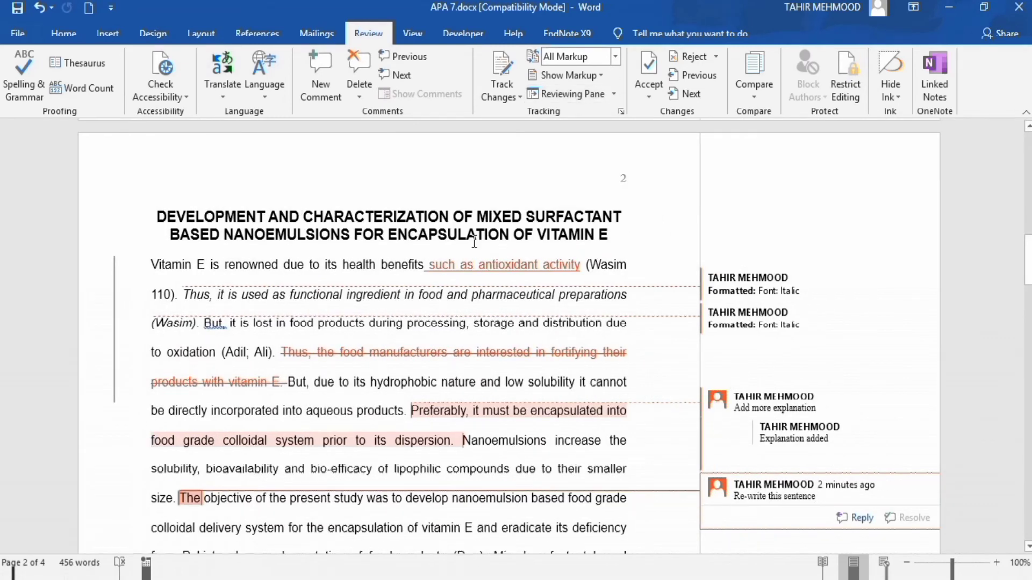
pyautogui.moveTo(475, 263)
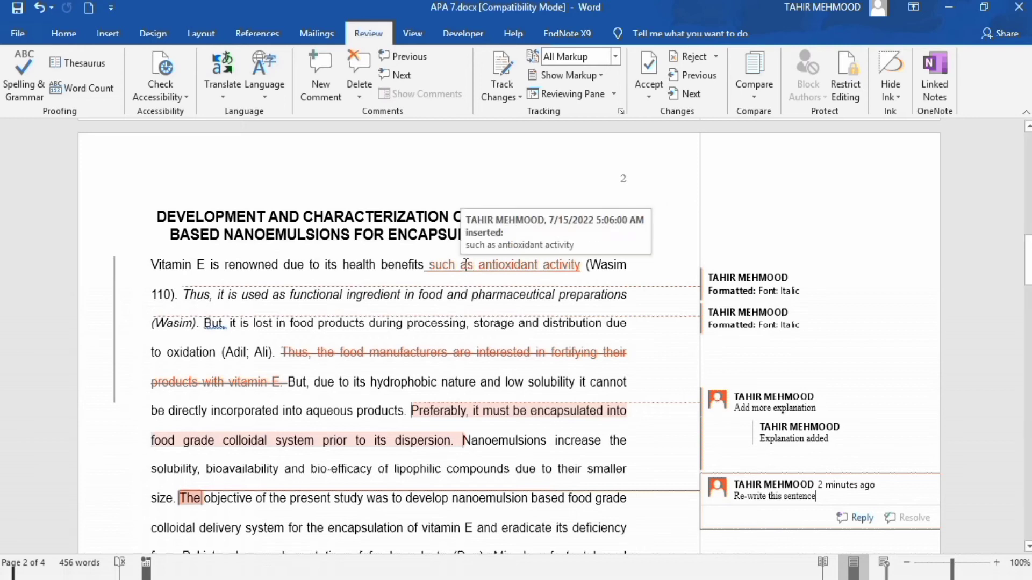
pyautogui.rightClick(465, 265)
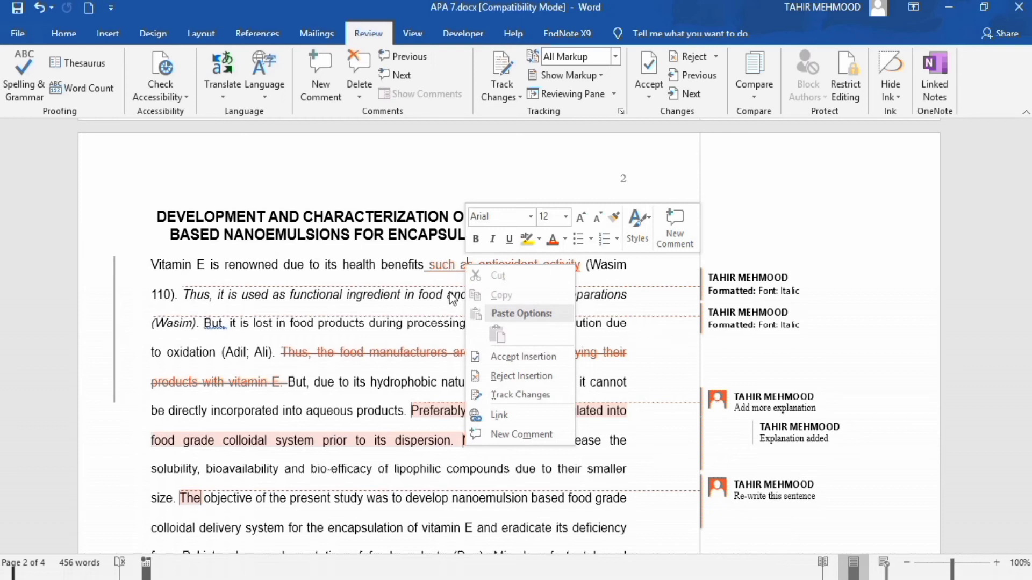
pyautogui.click(510, 359)
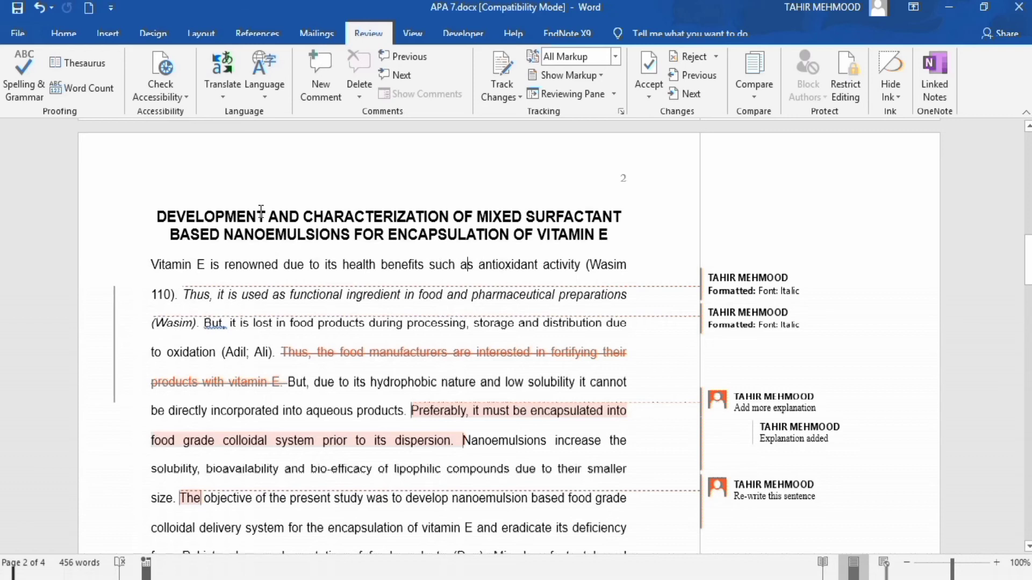
pyautogui.click(40, 9)
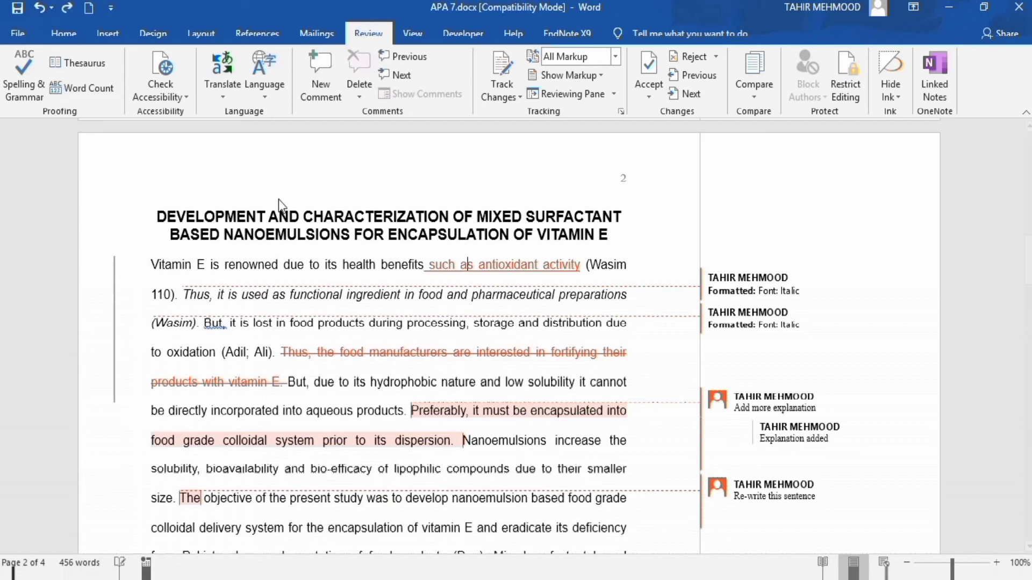
pyautogui.rightClick(494, 262)
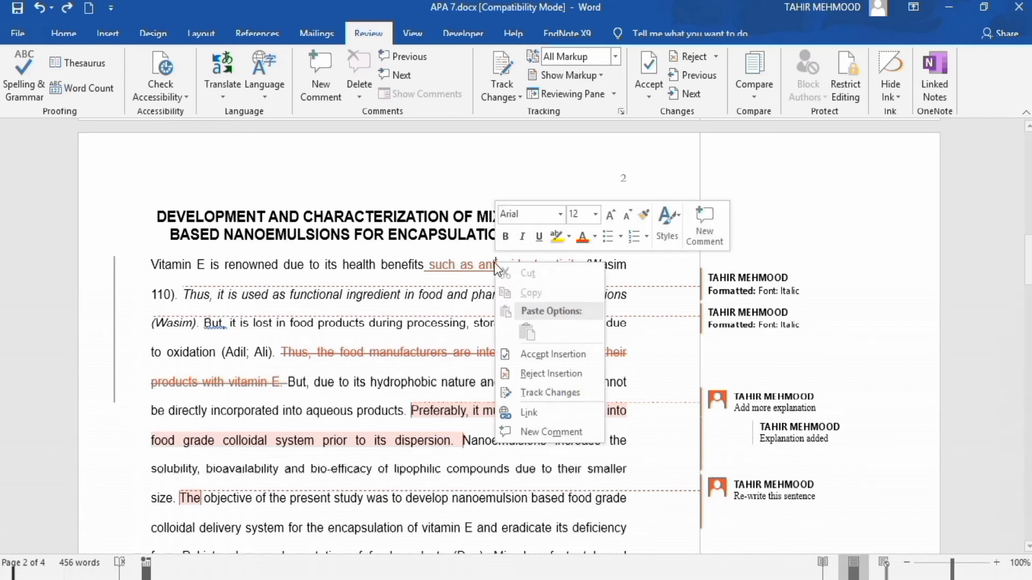
pyautogui.click(546, 374)
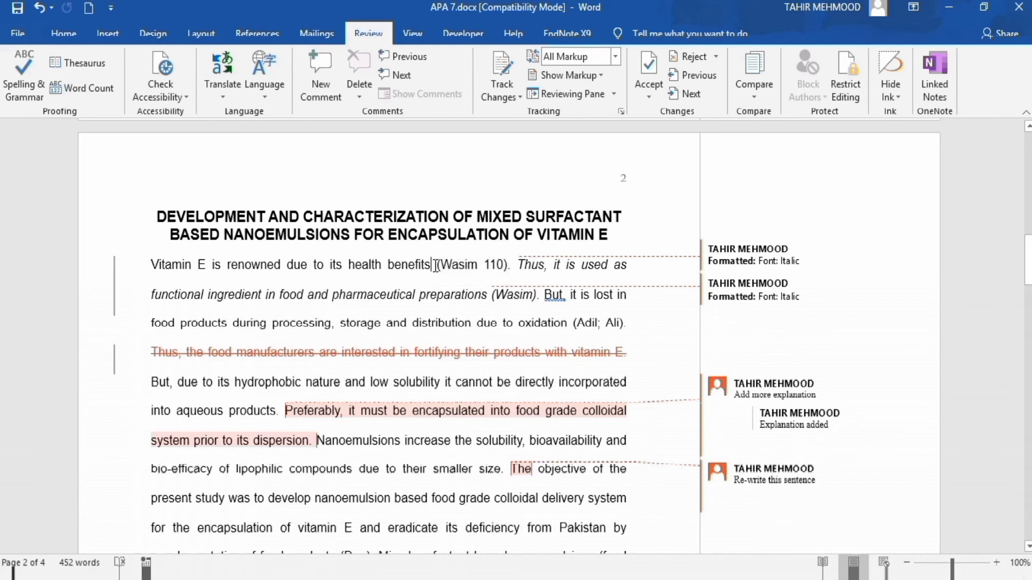
pyautogui.hotkey('ctrl', 'z')
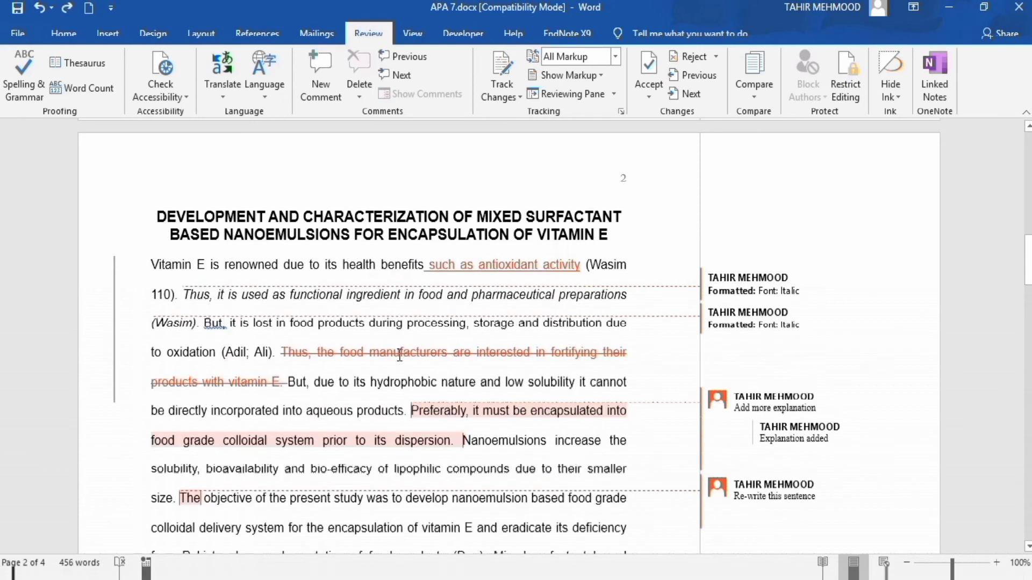
# Accept all changes, undo that, and bring up the Reject options with revisions pending
pyautogui.moveTo(460, 272)
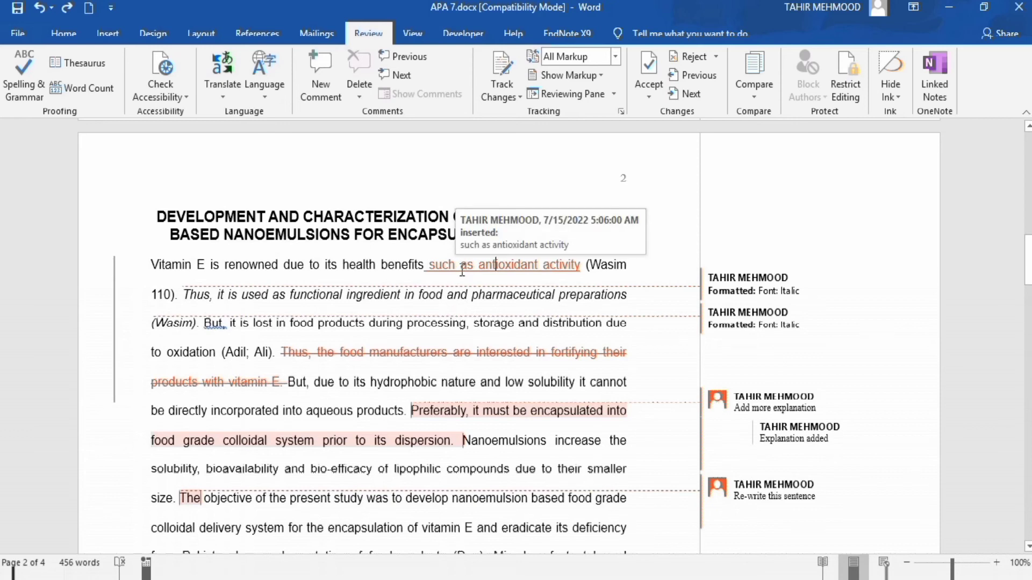
pyautogui.click(495, 268)
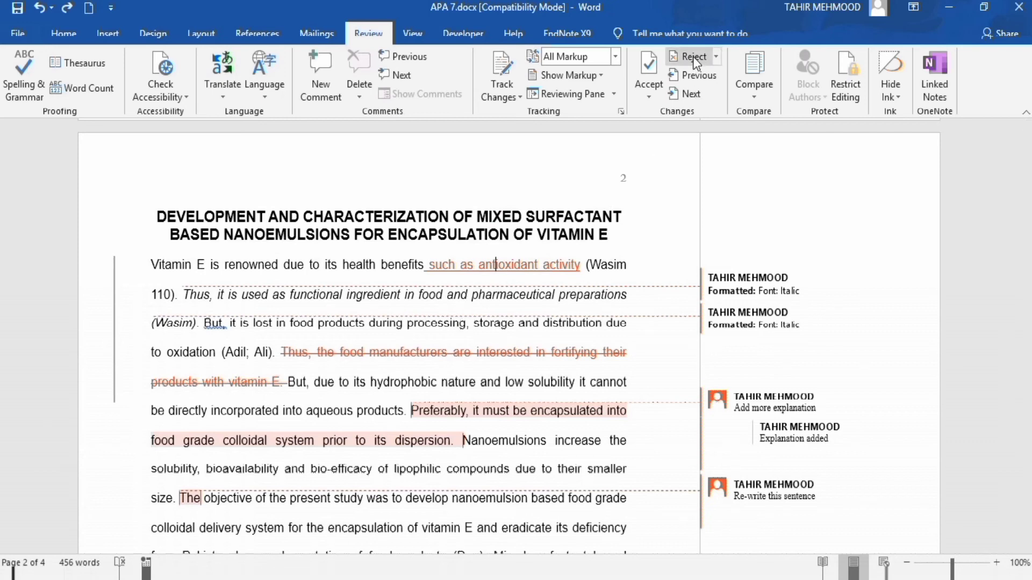
pyautogui.click(650, 99)
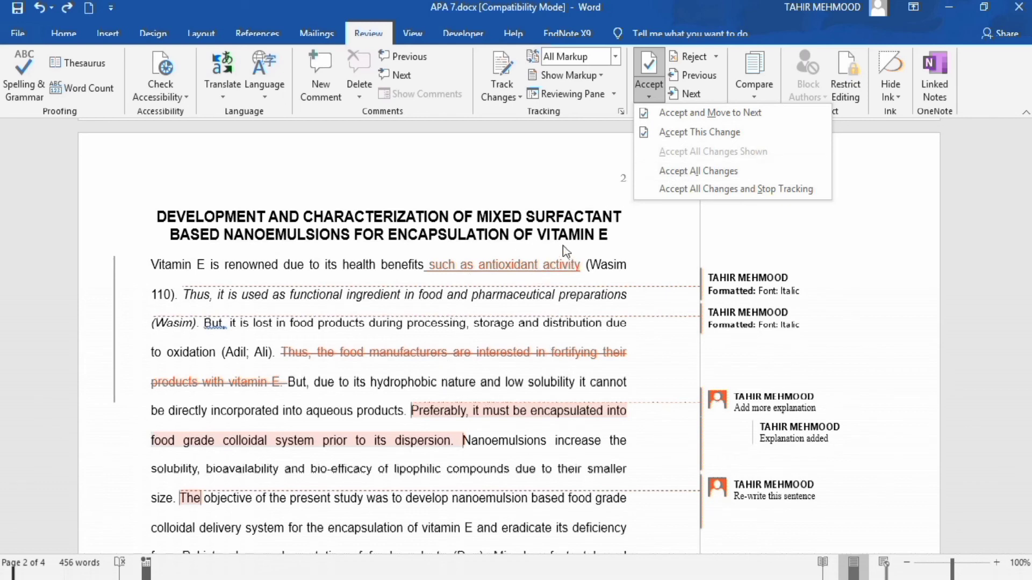
pyautogui.click(691, 172)
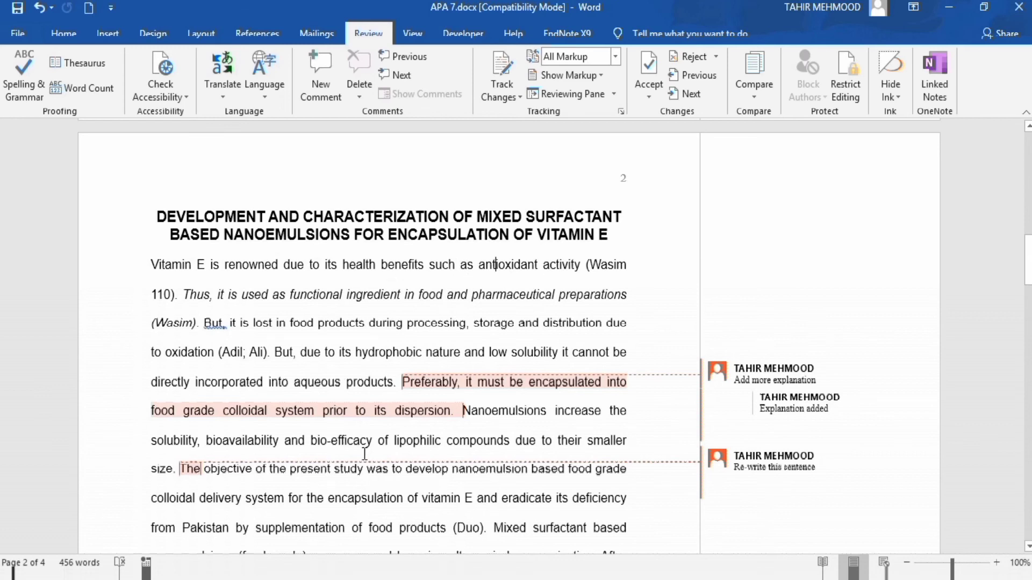
pyautogui.click(40, 7)
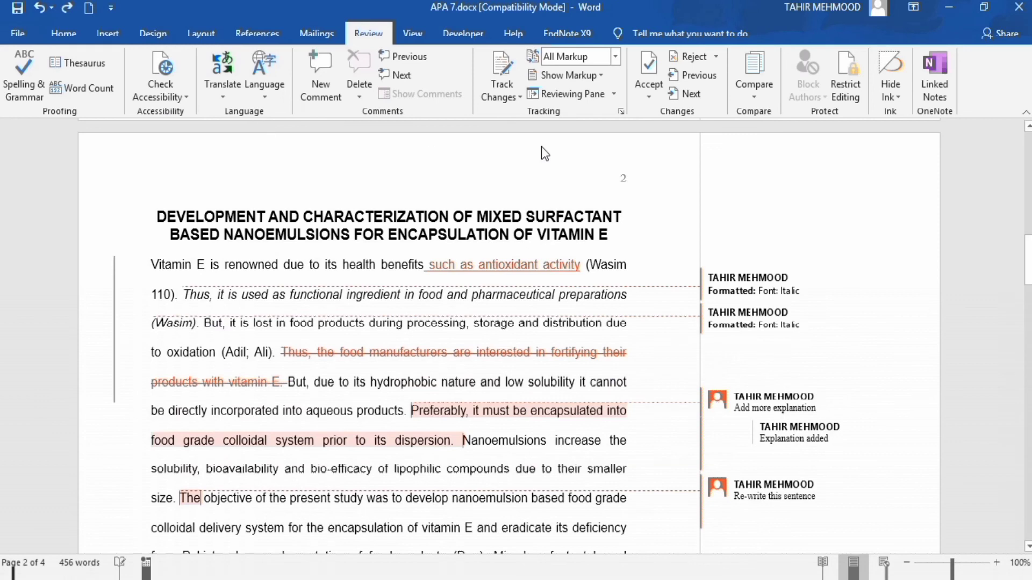
pyautogui.click(717, 58)
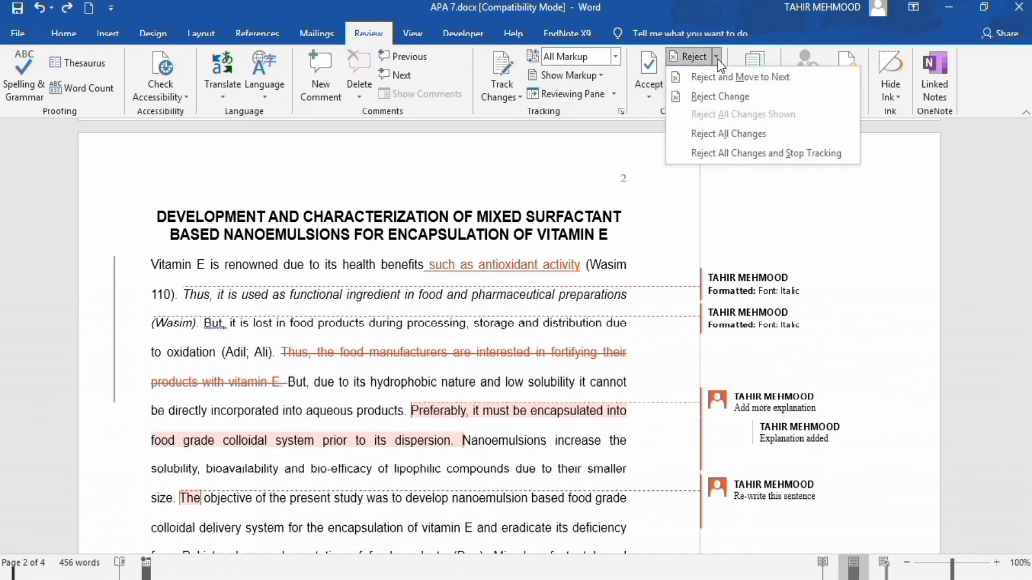